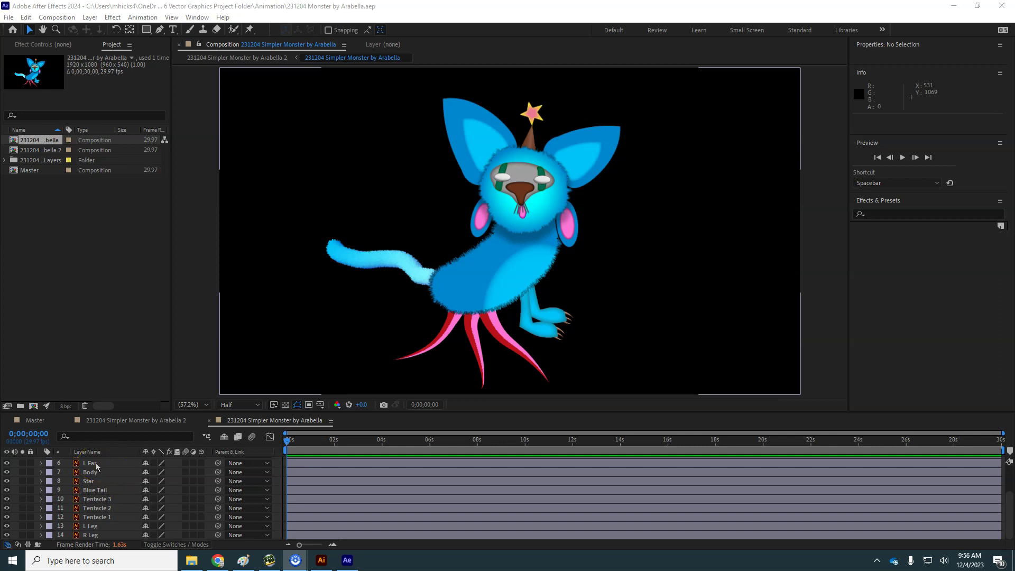
# Step: Expand the Star layer's Transform, test Rotation at about -92°, then undo back to 0°
pyautogui.scroll(3, 101, 471)
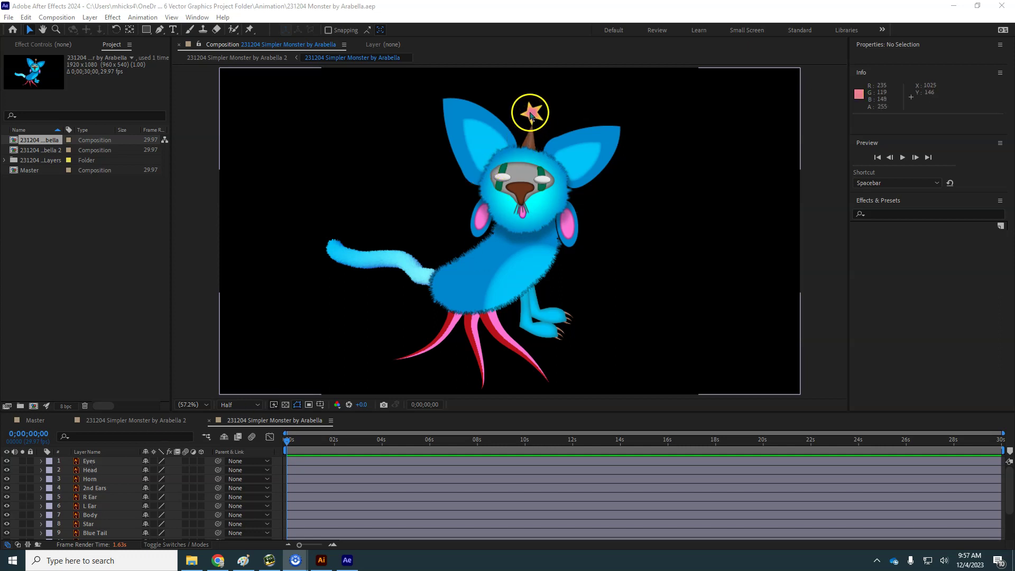
pyautogui.scroll(-3, 129, 509)
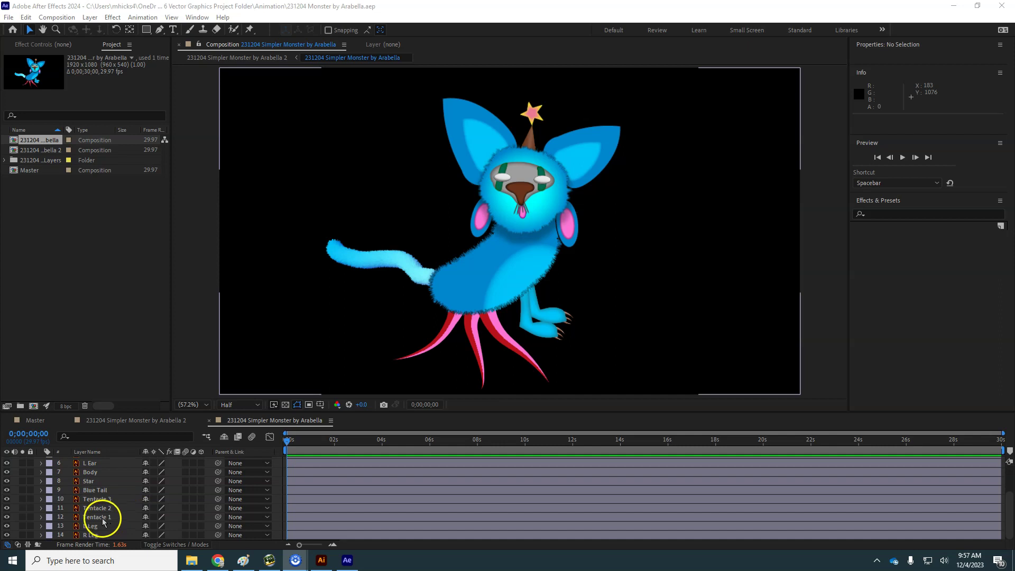
pyautogui.click(89, 481)
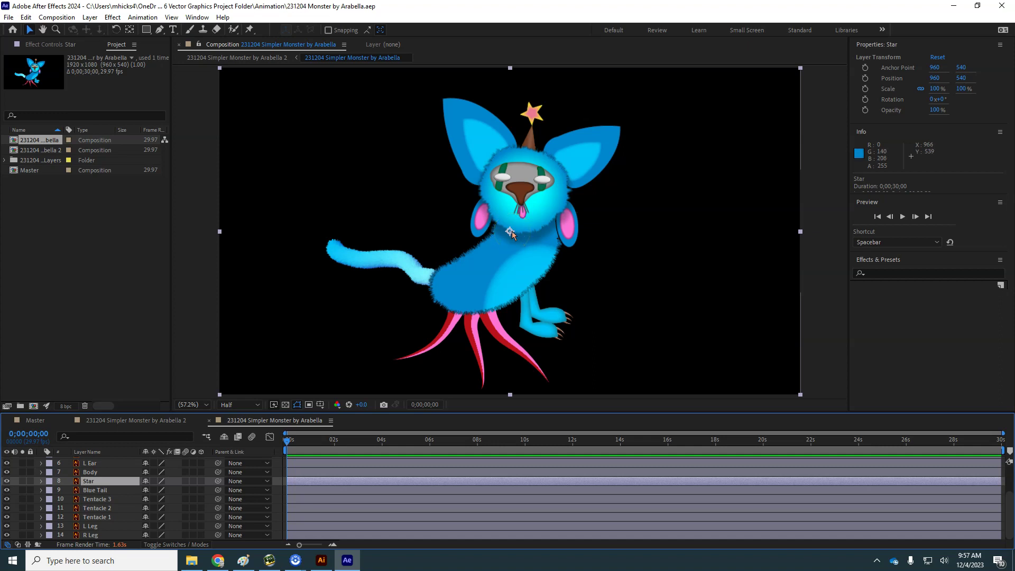
pyautogui.click(42, 481)
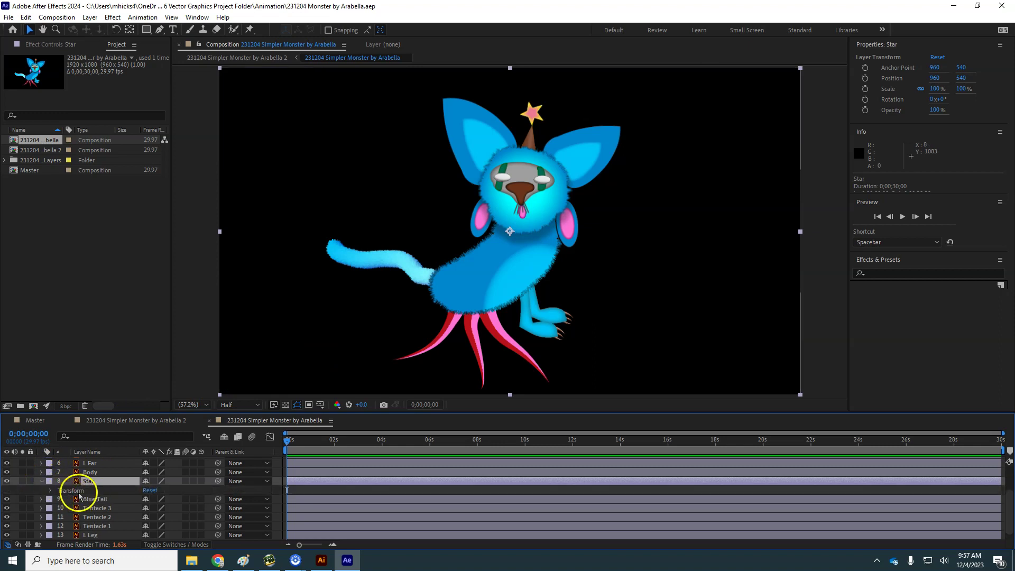
pyautogui.click(51, 491)
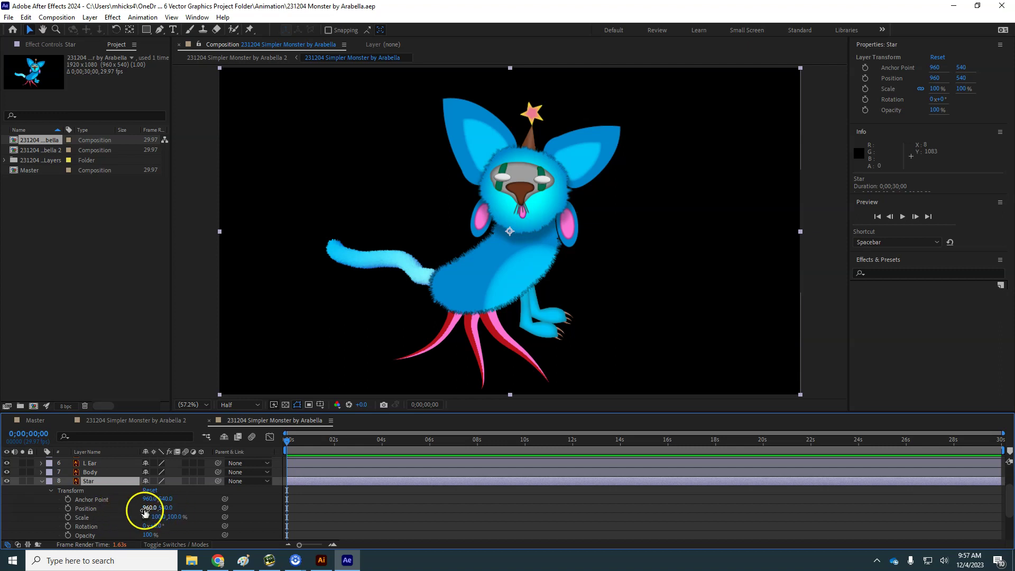
pyautogui.click(91, 527)
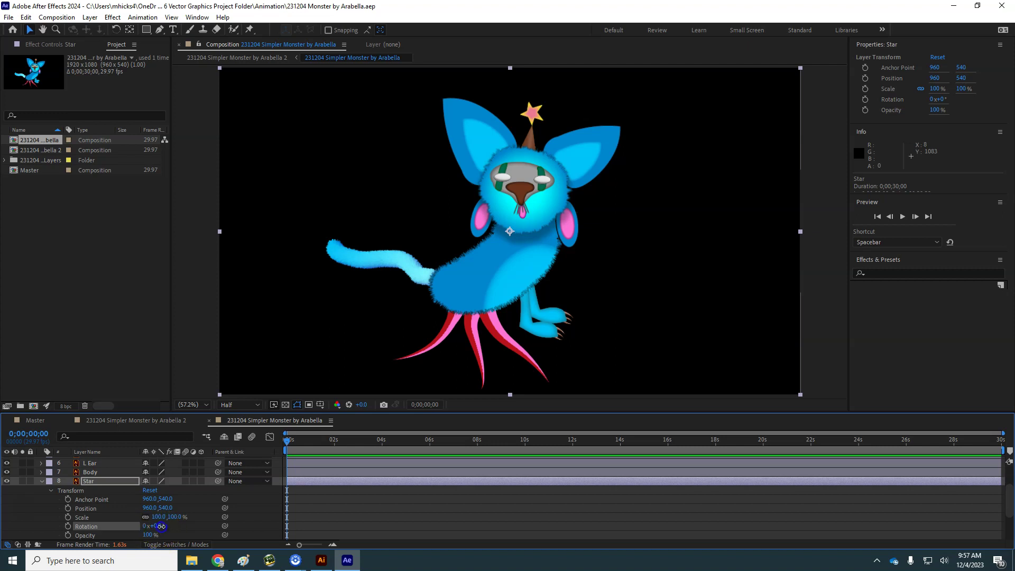
pyautogui.moveTo(161, 526); pyautogui.dragTo(131, 546)
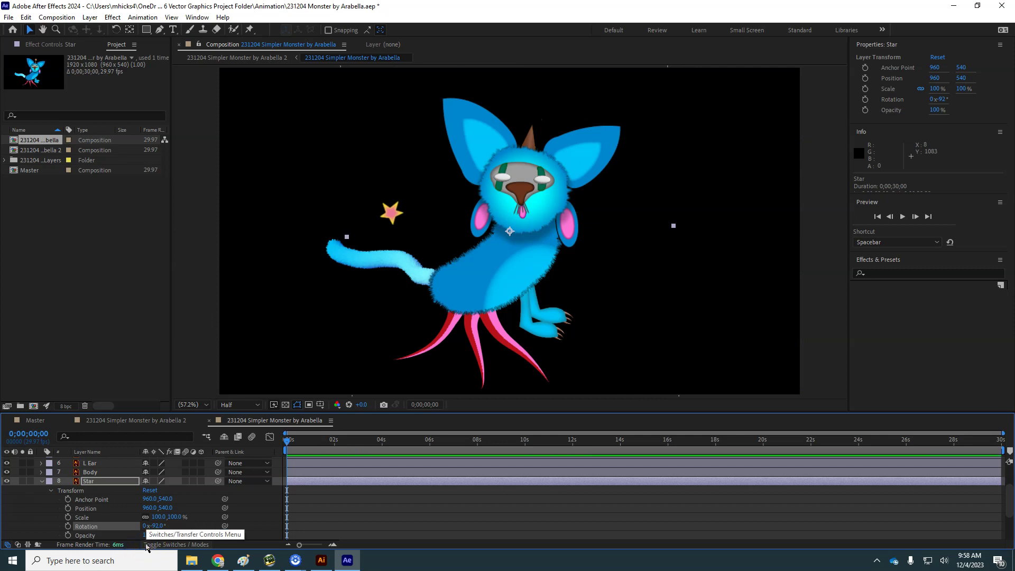
pyautogui.hotkey('ctrl', 'z')
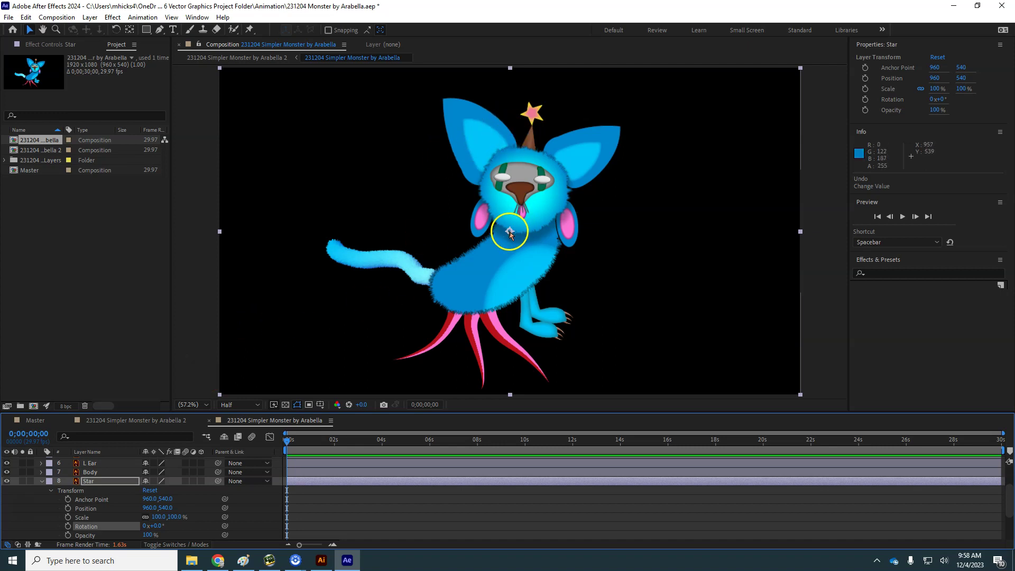
pyautogui.moveTo(510, 231); pyautogui.dragTo(524, 178)
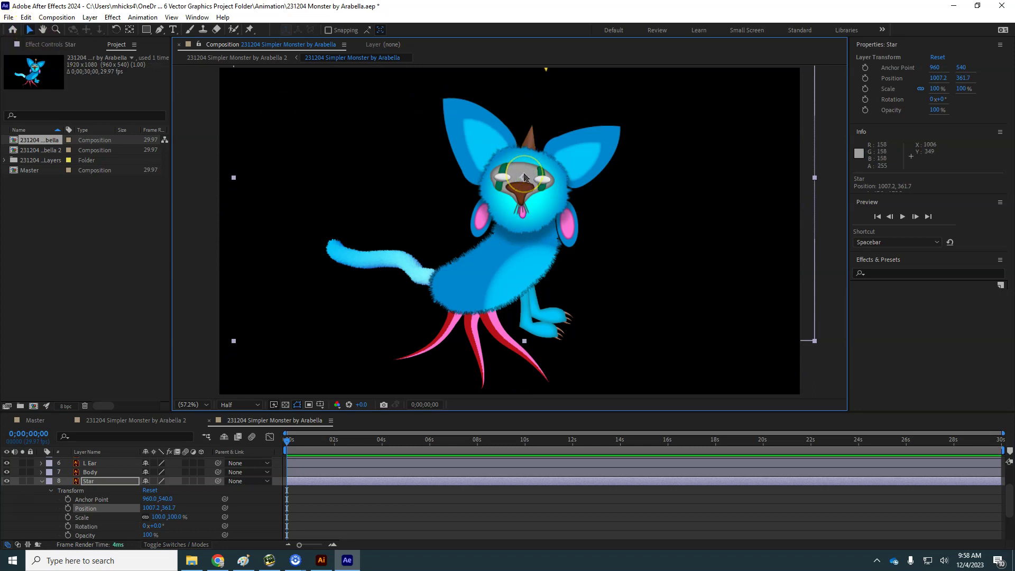
pyautogui.hotkey('ctrl', 'z')
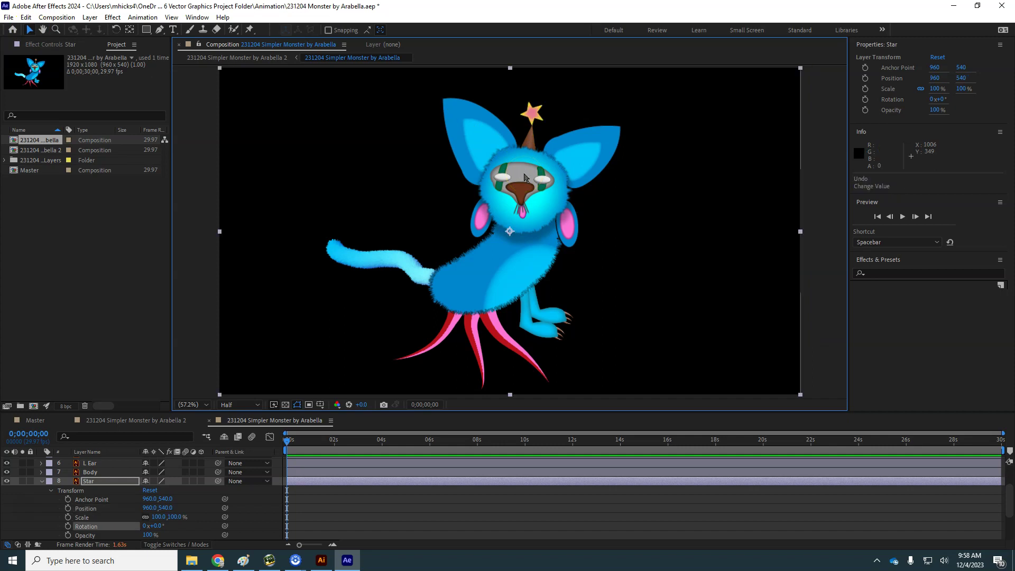
# Step: Move the Star layer's anchor point onto the star at 1036.9, 152 with Pan Behind
pyautogui.click(130, 30)
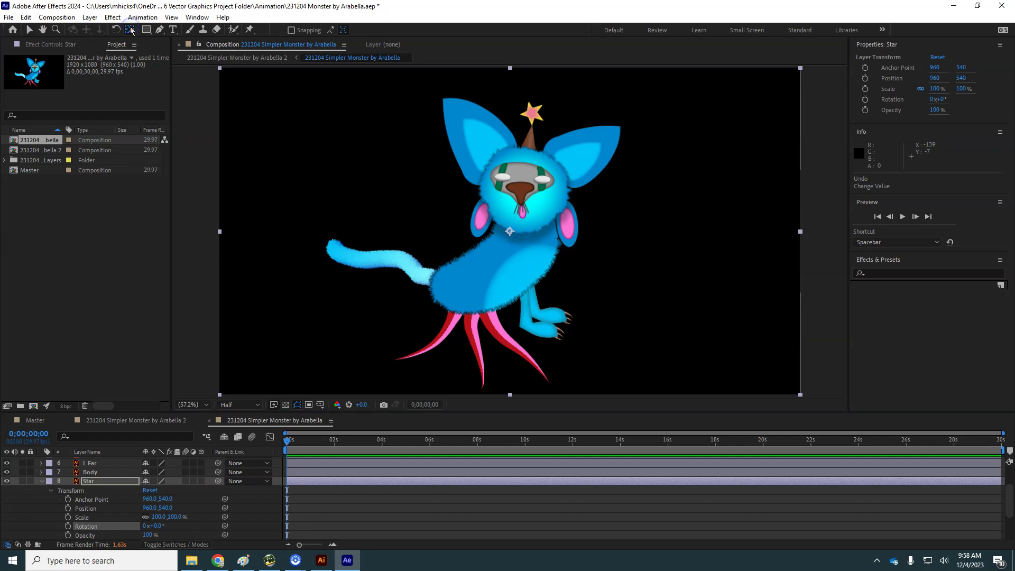
pyautogui.click(510, 232)
pyautogui.moveTo(510, 232); pyautogui.dragTo(537, 137)
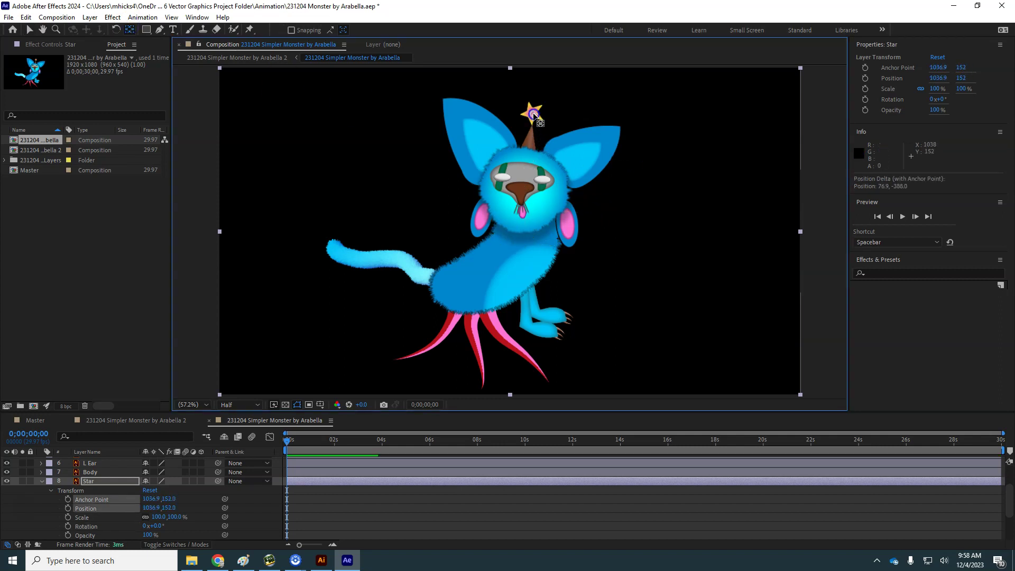
pyautogui.moveTo(570, 220); pyautogui.dragTo(571, 219)
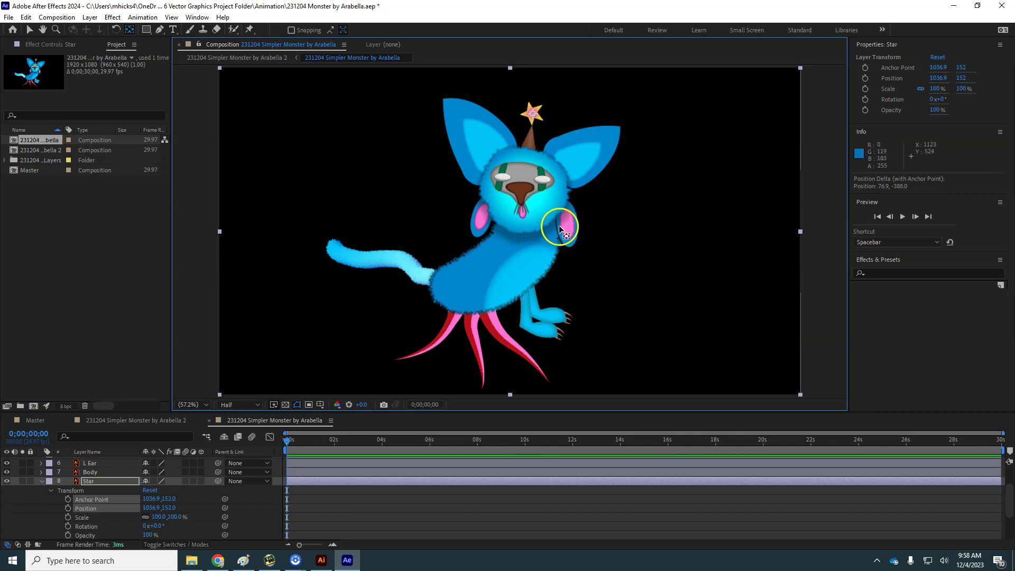
# Step: Make the timeline panel taller to show more layers
pyautogui.click(207, 406)
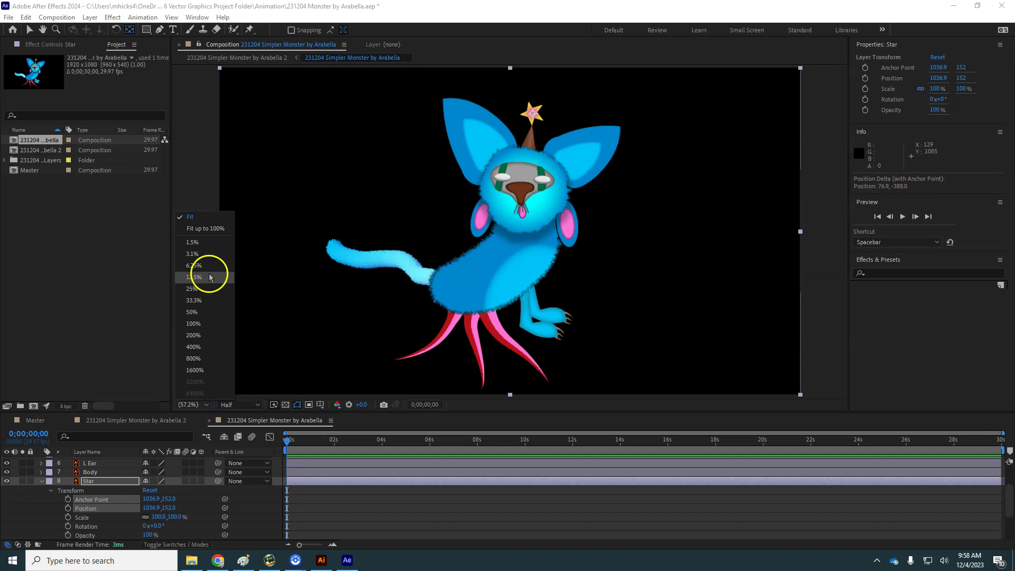
pyautogui.click(402, 394)
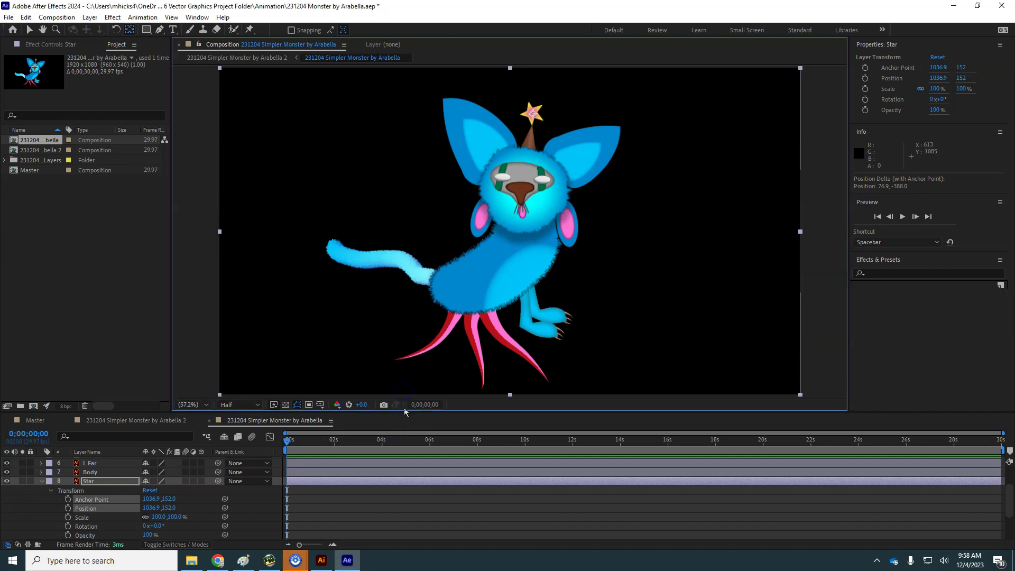
pyautogui.moveTo(405, 411); pyautogui.dragTo(439, 435)
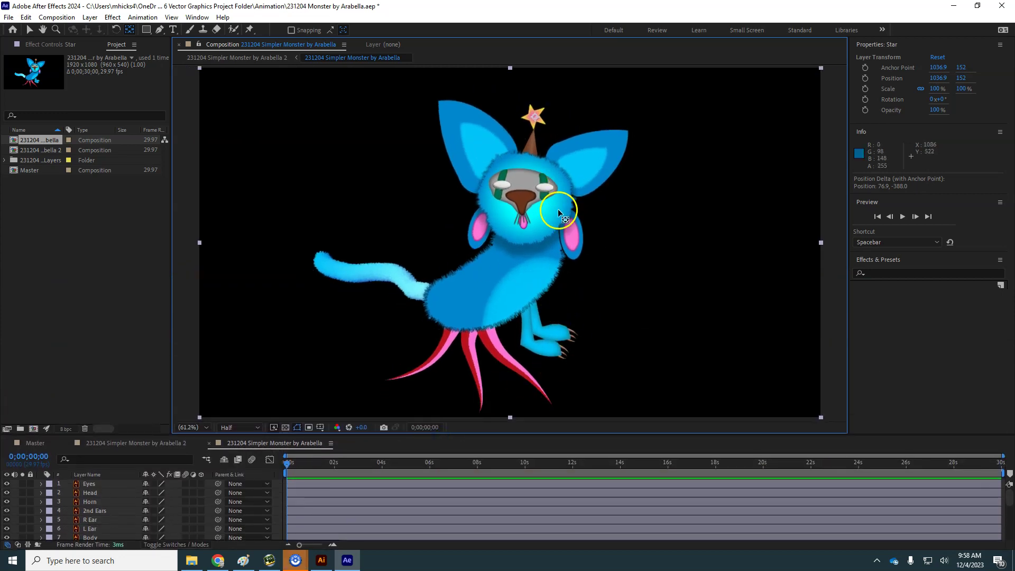
# Step: Zoom the viewer to 100% and nudge the star's anchor point to 1033.9, 152
pyautogui.click(204, 428)
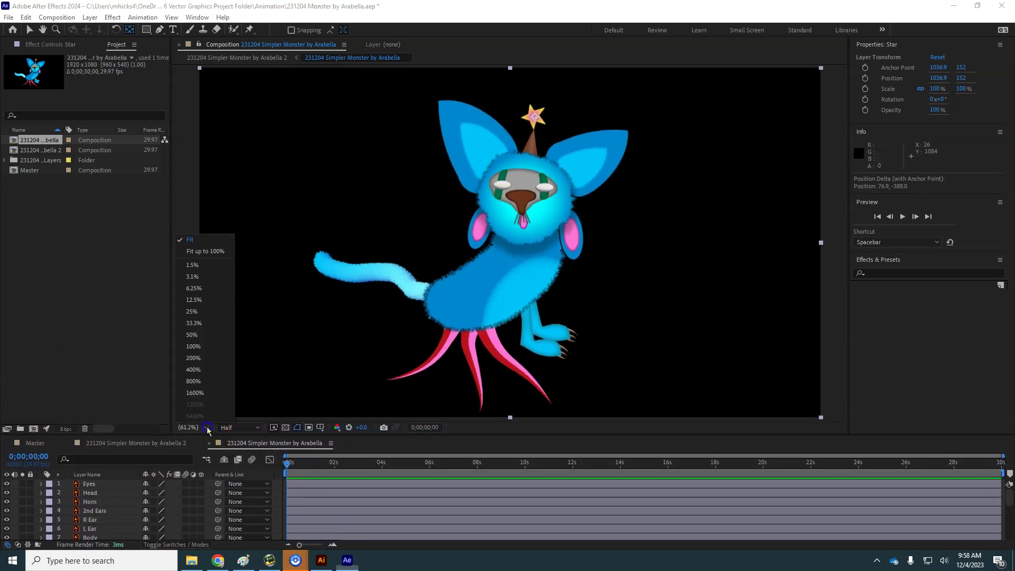
pyautogui.click(199, 346)
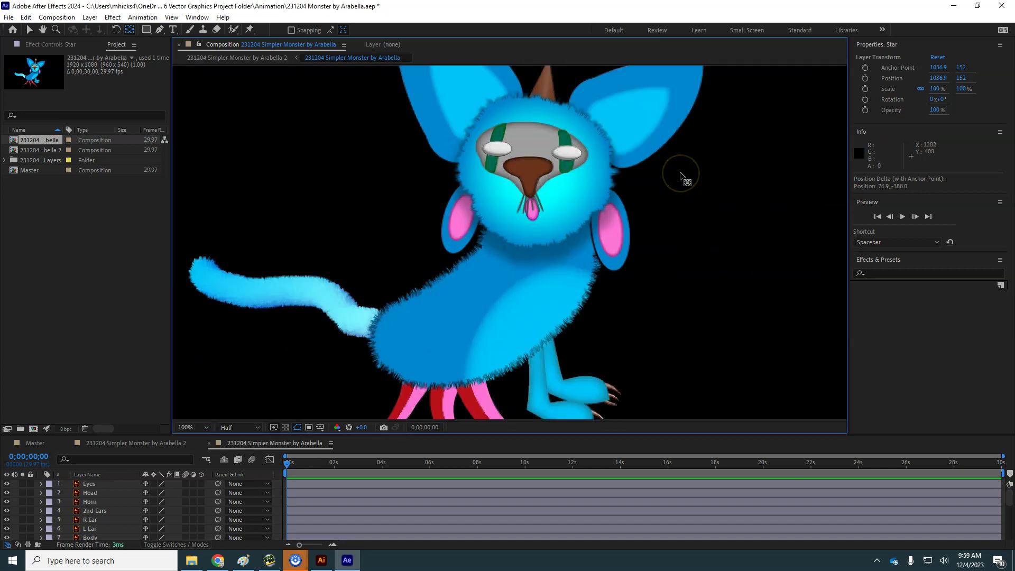
pyautogui.click(42, 30)
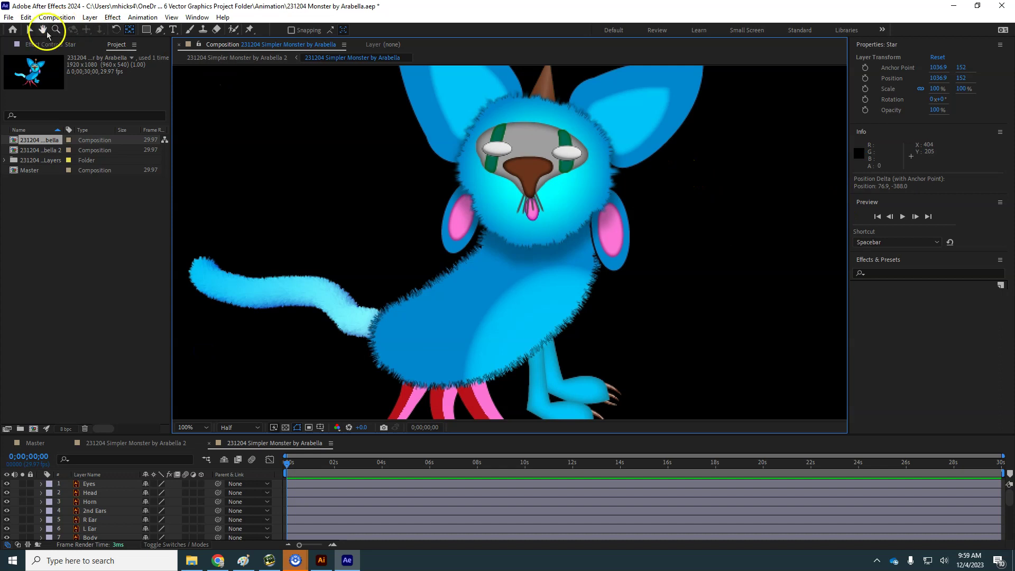
pyautogui.moveTo(565, 149); pyautogui.dragTo(525, 294)
pyautogui.press('y')
pyautogui.moveTo(522, 184); pyautogui.dragTo(515, 186)
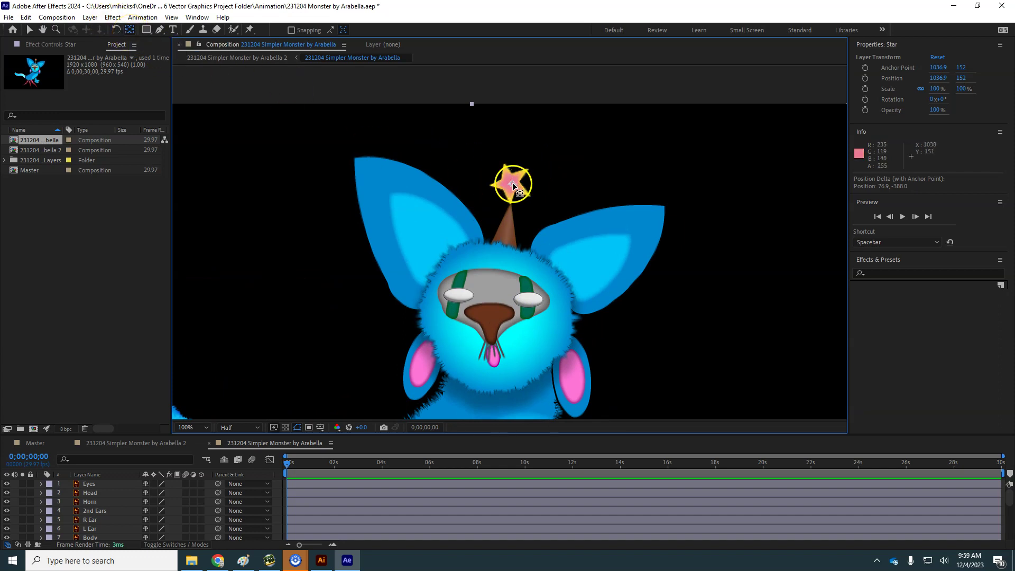
pyautogui.moveTo(513, 185); pyautogui.dragTo(510, 185)
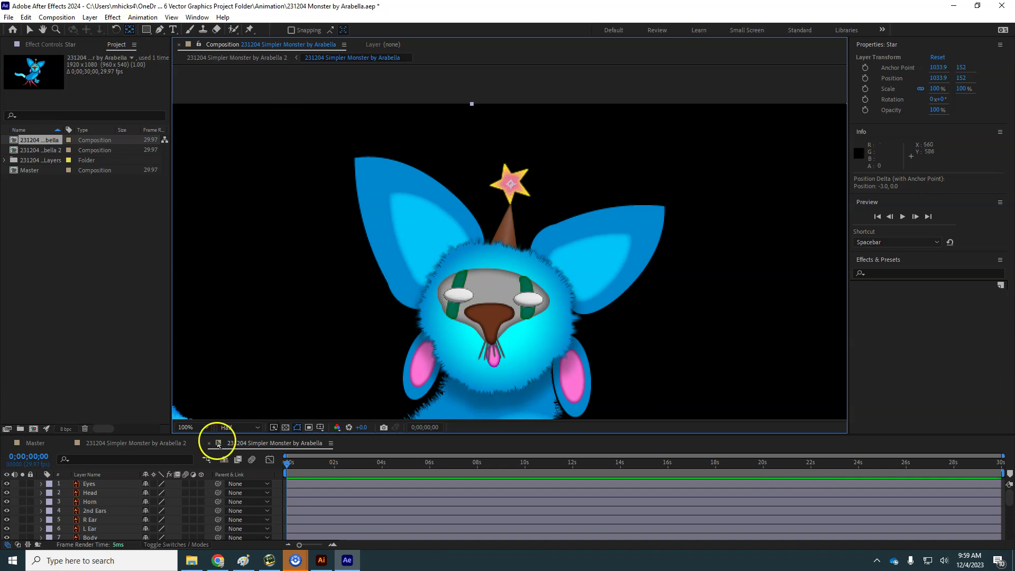
# Step: Spin the Star layer's Rotation to check the pivot, then undo back to 0°
pyautogui.hotkey('ctrl', '`')
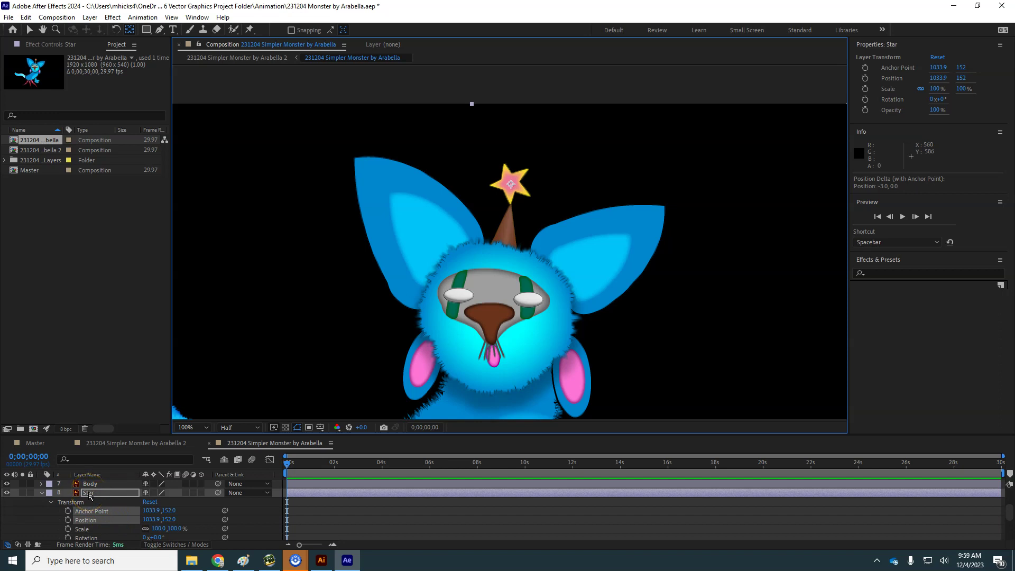
pyautogui.press('r')
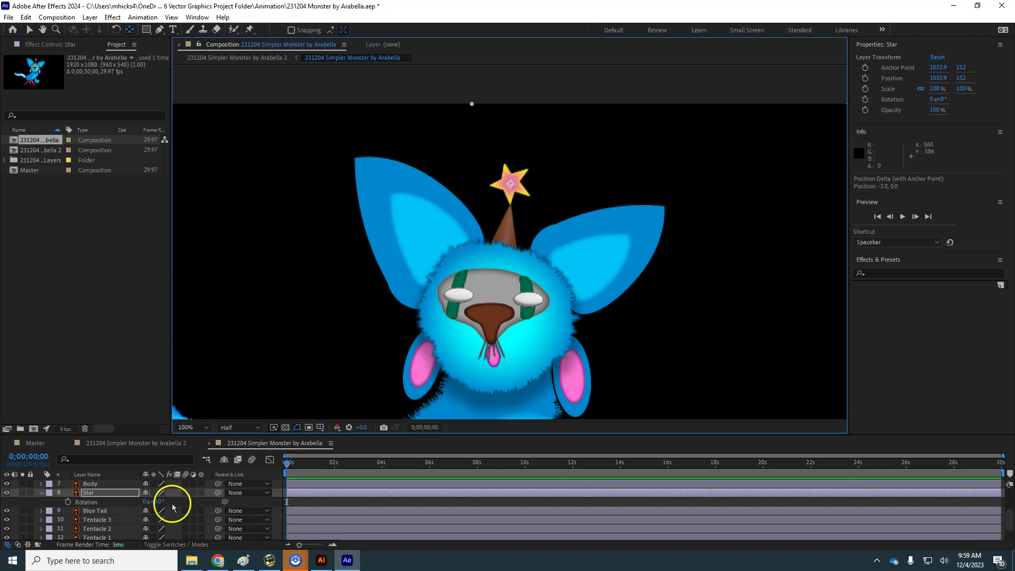
pyautogui.moveTo(161, 502); pyautogui.dragTo(390, 555)
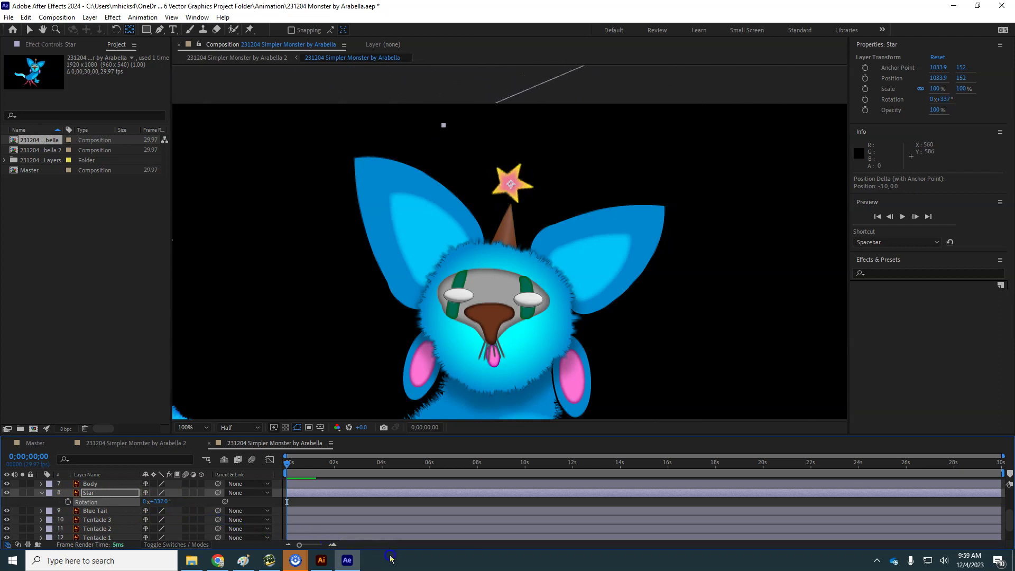
pyautogui.hotkey('ctrl', 'z')
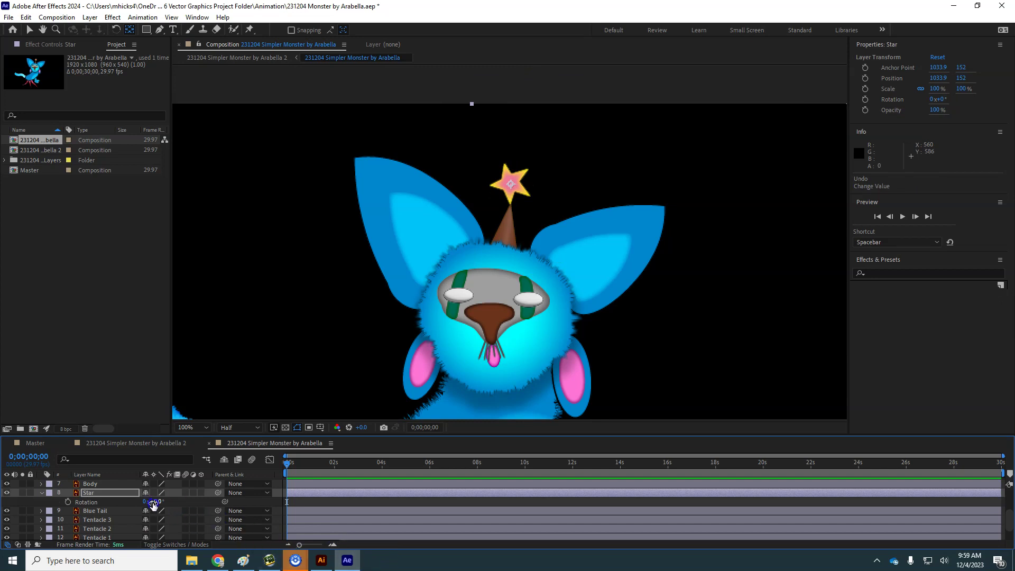
pyautogui.click(253, 472)
# Step: Show the Eyes layer's Scale, test it around 90–104%, then undo back to 100%
pyautogui.click(147, 494)
pyautogui.scroll(3, 119, 506)
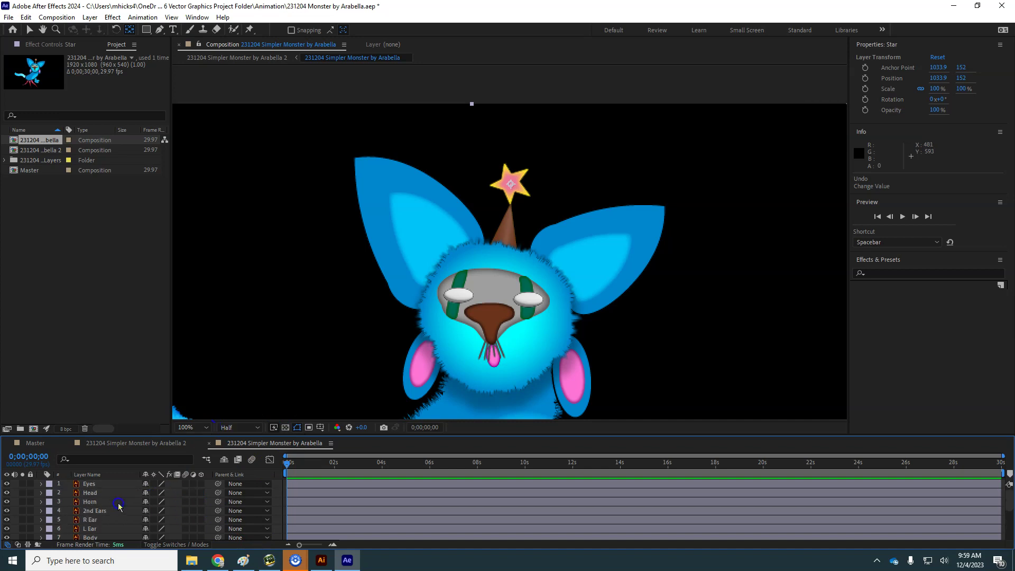
pyautogui.click(90, 485)
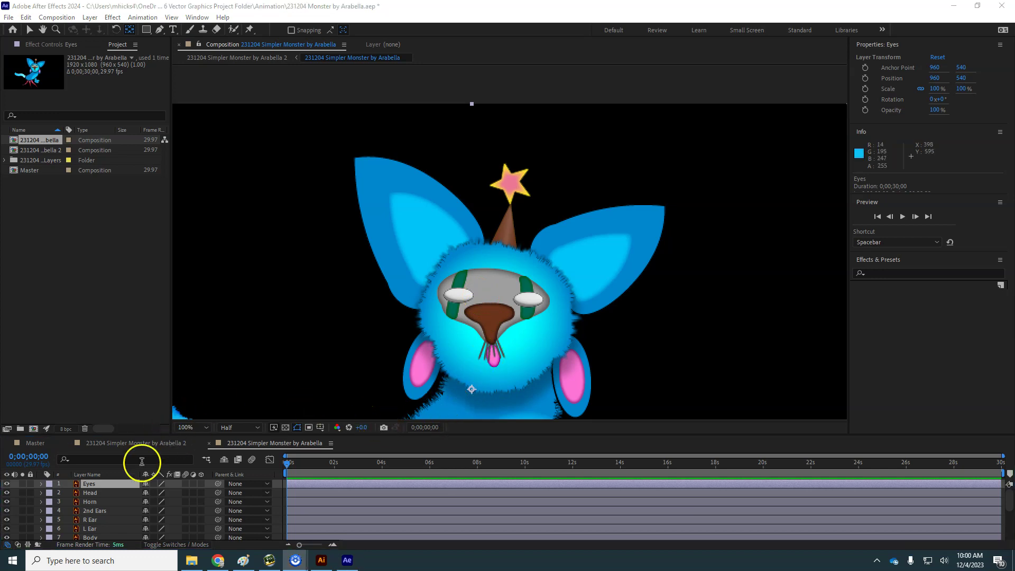
pyautogui.click(96, 486)
pyautogui.press('s')
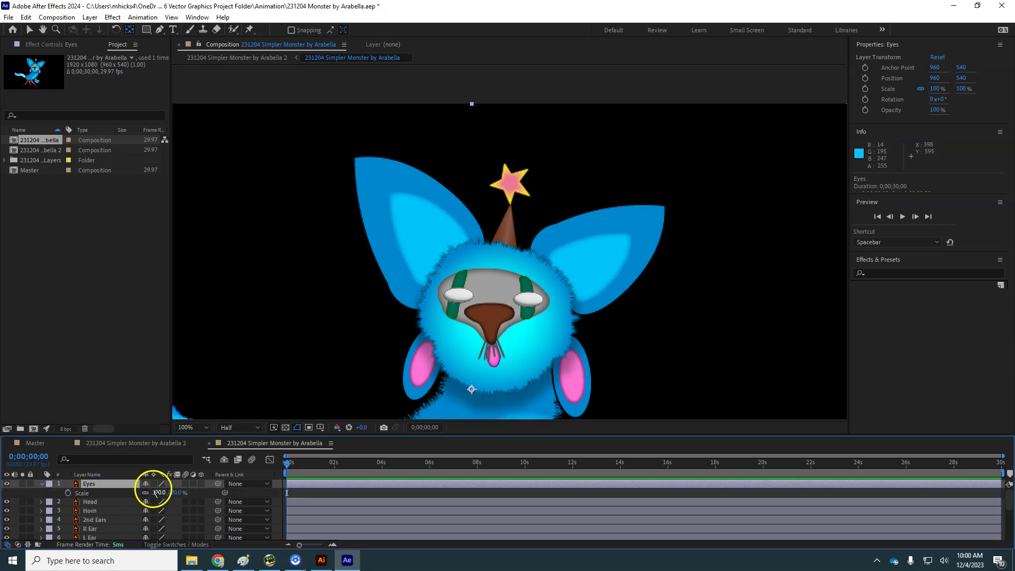
pyautogui.moveTo(179, 492); pyautogui.dragTo(173, 493)
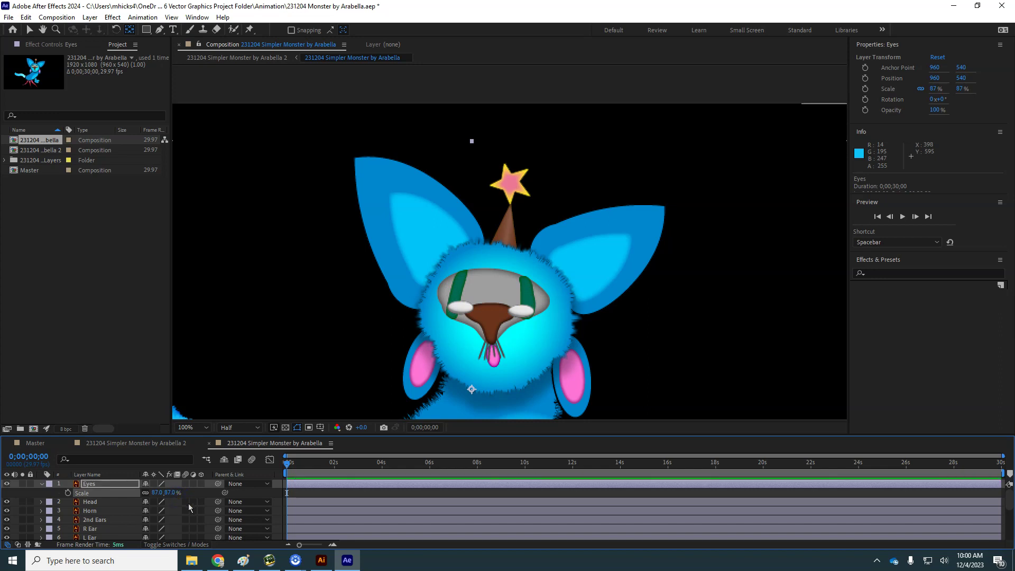
pyautogui.hotkey('ctrl', 'z')
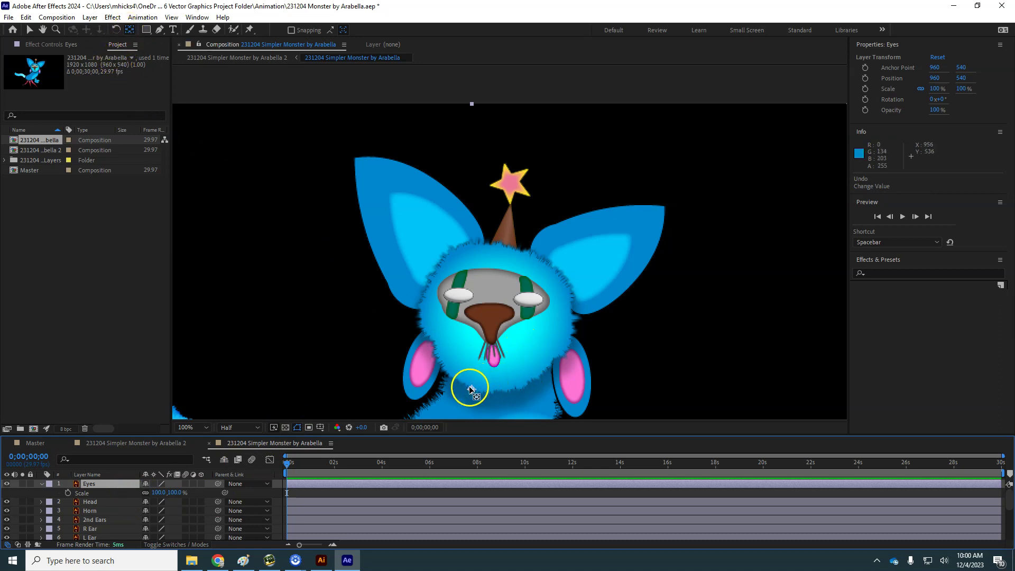
# Step: Move the Eyes layer's anchor point up onto the nose
pyautogui.moveTo(471, 390); pyautogui.dragTo(491, 300)
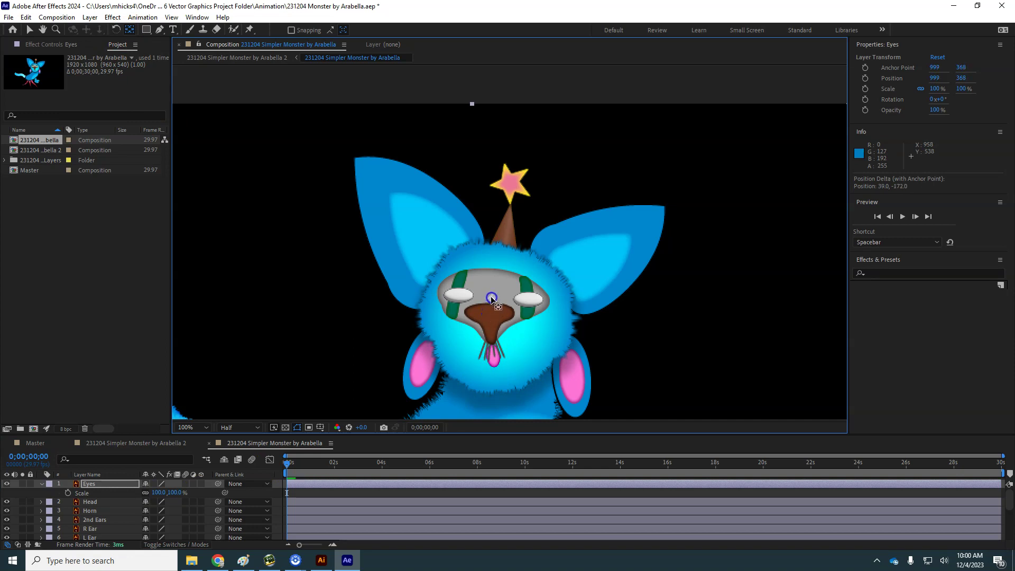
pyautogui.rightClick(491, 299)
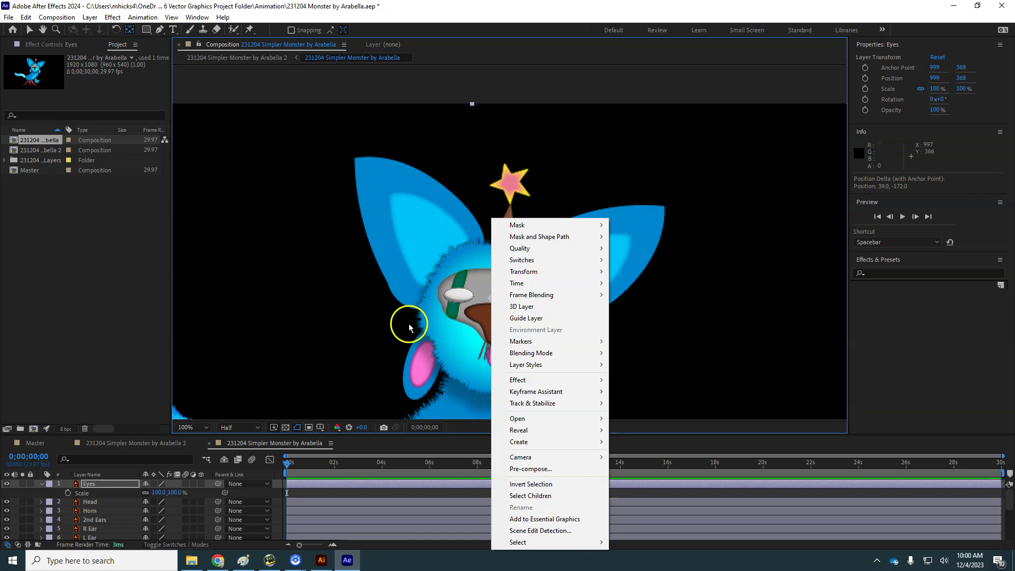
pyautogui.click(399, 7)
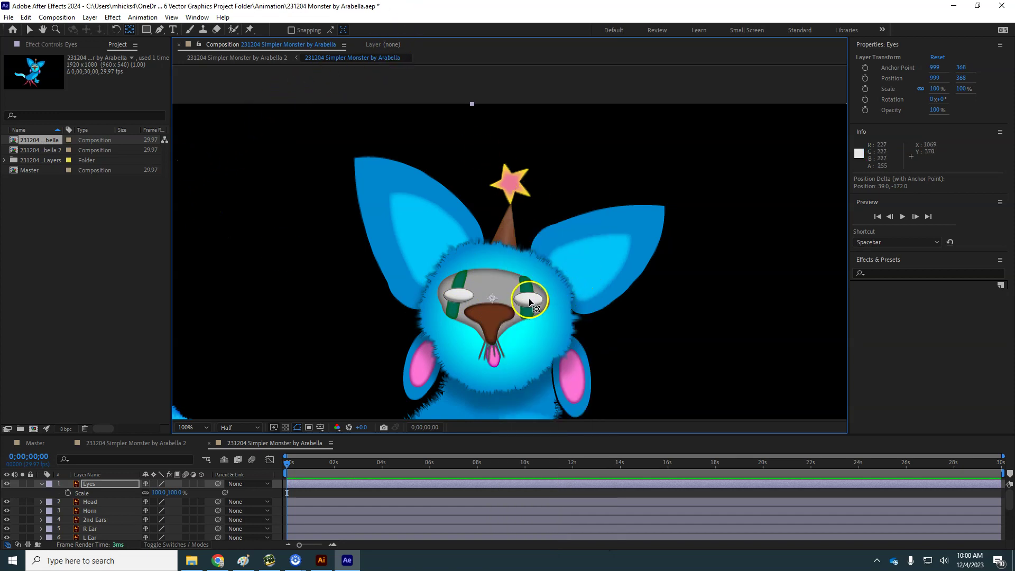
# Step: Unlink Eyes scale proportions, stretch height to about 752%, then undo to 100, 100%
pyautogui.click(157, 492)
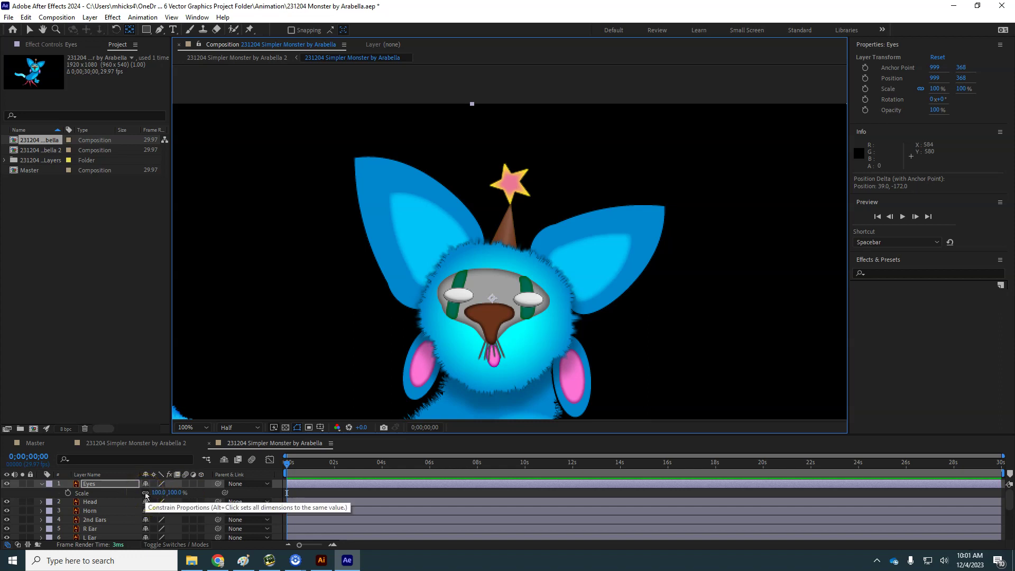
pyautogui.click(145, 493)
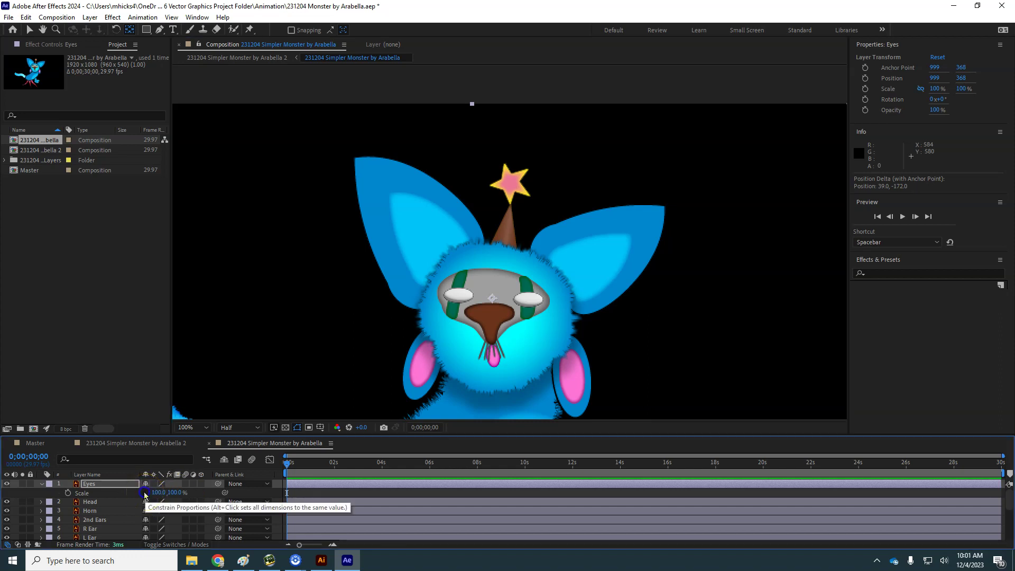
pyautogui.click(176, 493)
pyautogui.moveTo(176, 494); pyautogui.dragTo(213, 525)
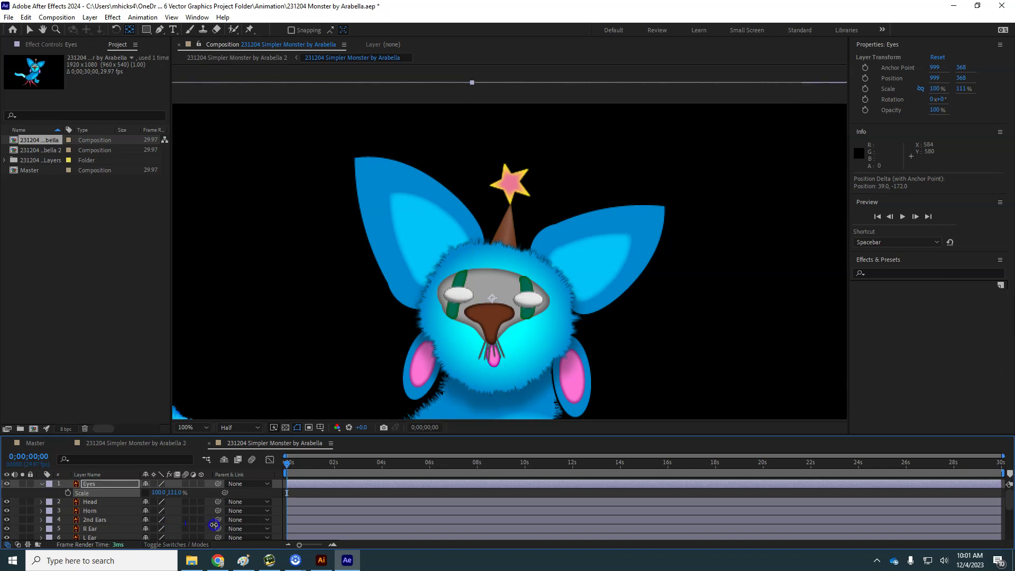
pyautogui.moveTo(214, 525); pyautogui.dragTo(570, 542)
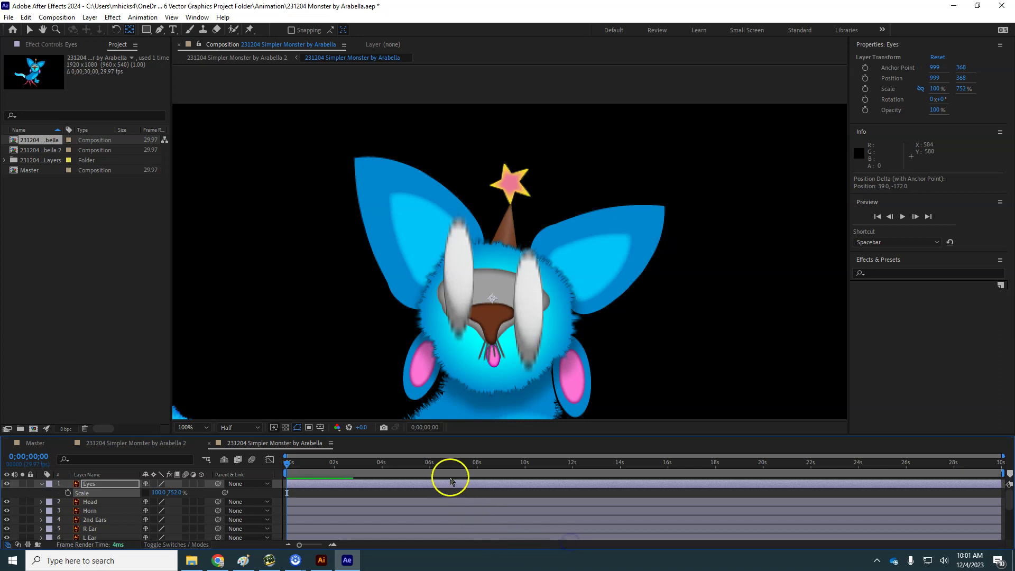
pyautogui.hotkey('ctrl', 'z')
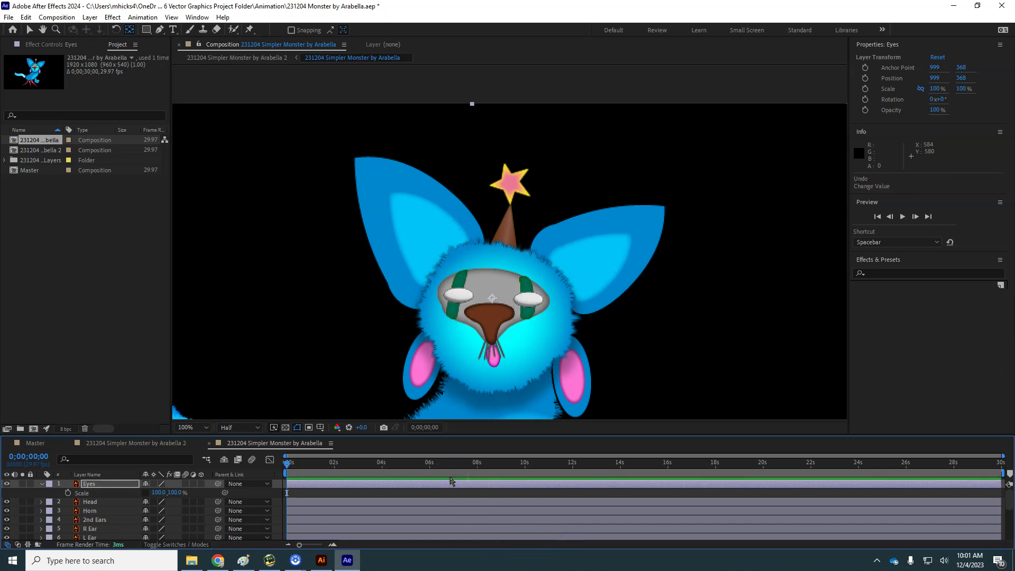
# Step: Move the Head layer's anchor onto the face and test its rotation, then undo
pyautogui.click(42, 484)
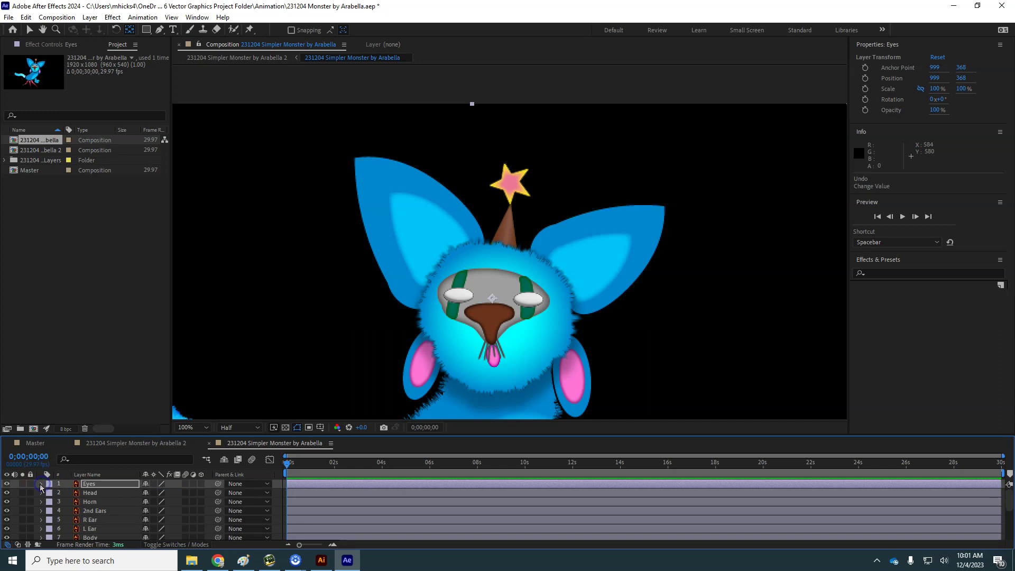
pyautogui.click(89, 492)
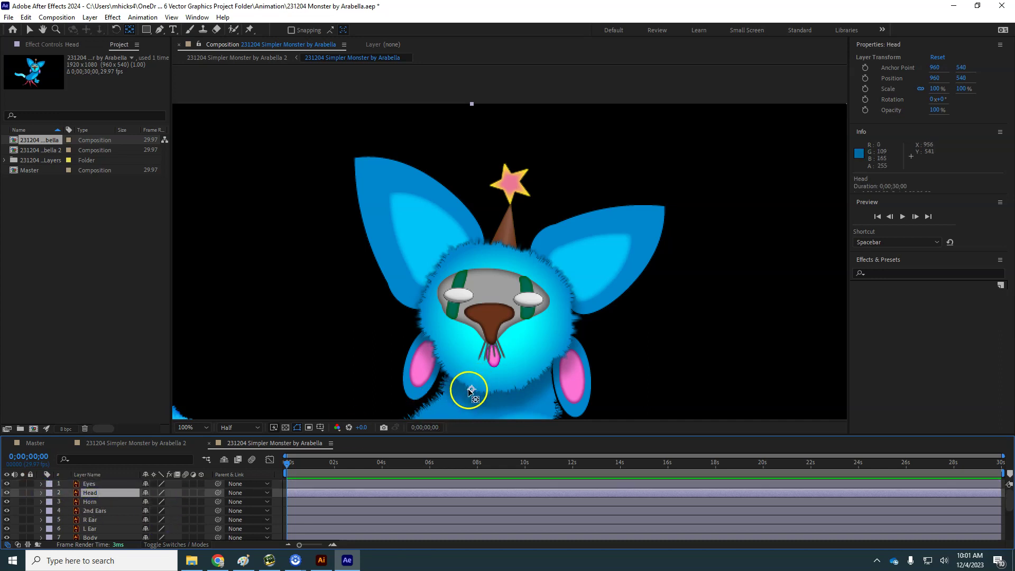
pyautogui.moveTo(471, 390); pyautogui.dragTo(495, 319)
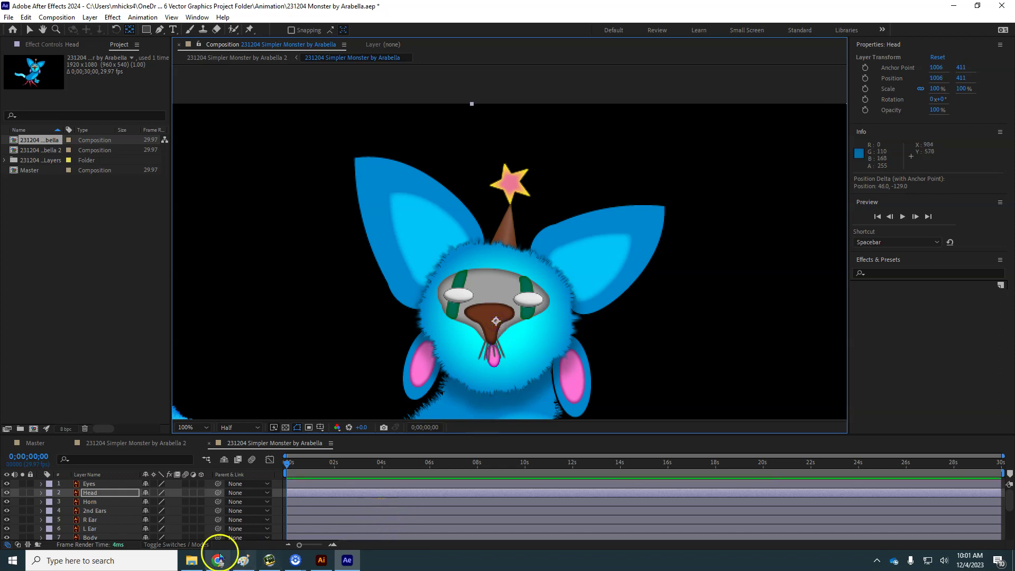
pyautogui.press('r')
pyautogui.moveTo(160, 502); pyautogui.dragTo(173, 520)
pyautogui.hotkey('ctrl', 'z')
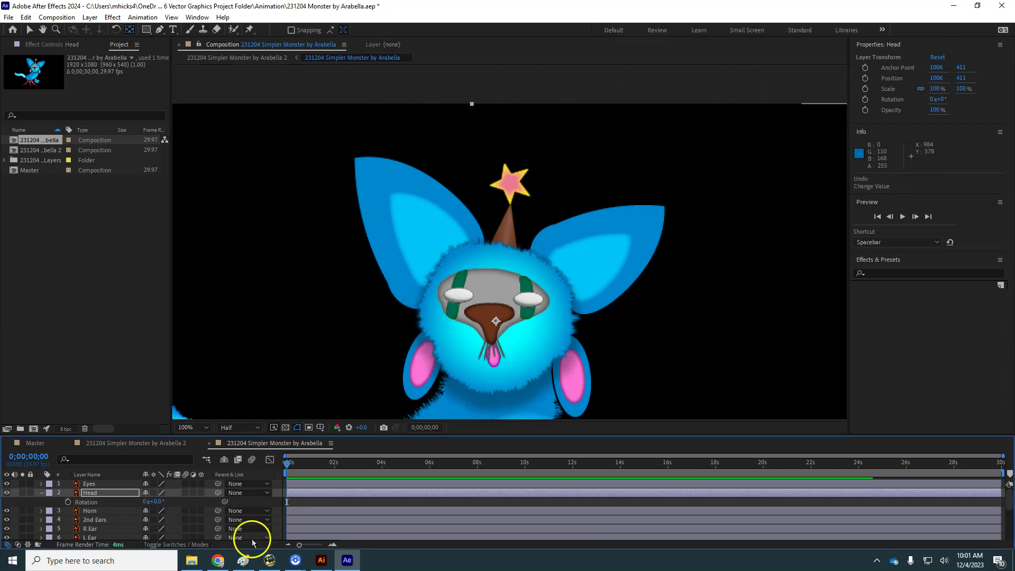
# Step: Move the Horn anchor to 1024, 274 and the 2nd Ears anchor to 1011, 429
pyautogui.click(90, 511)
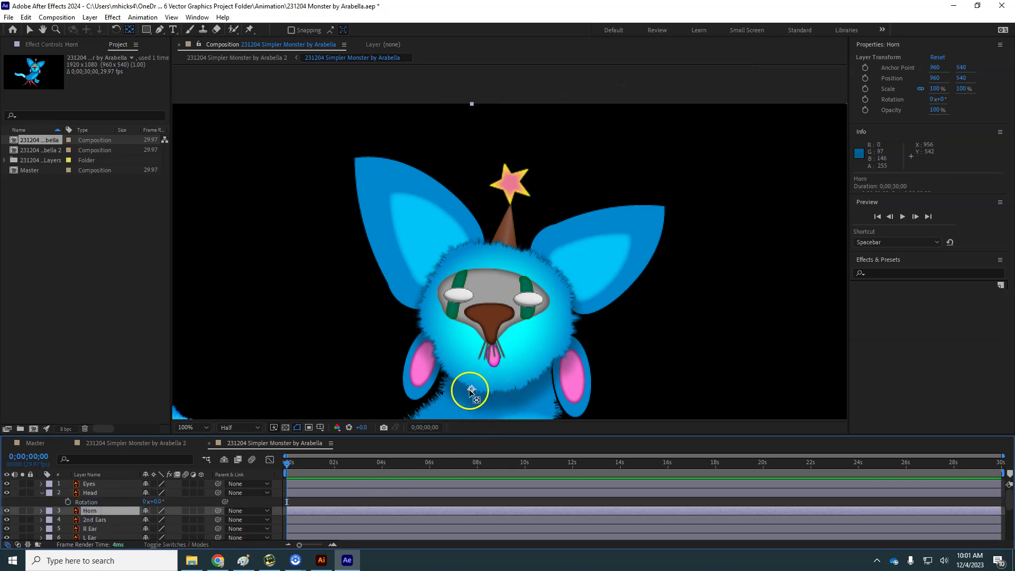
pyautogui.moveTo(471, 391); pyautogui.dragTo(491, 276)
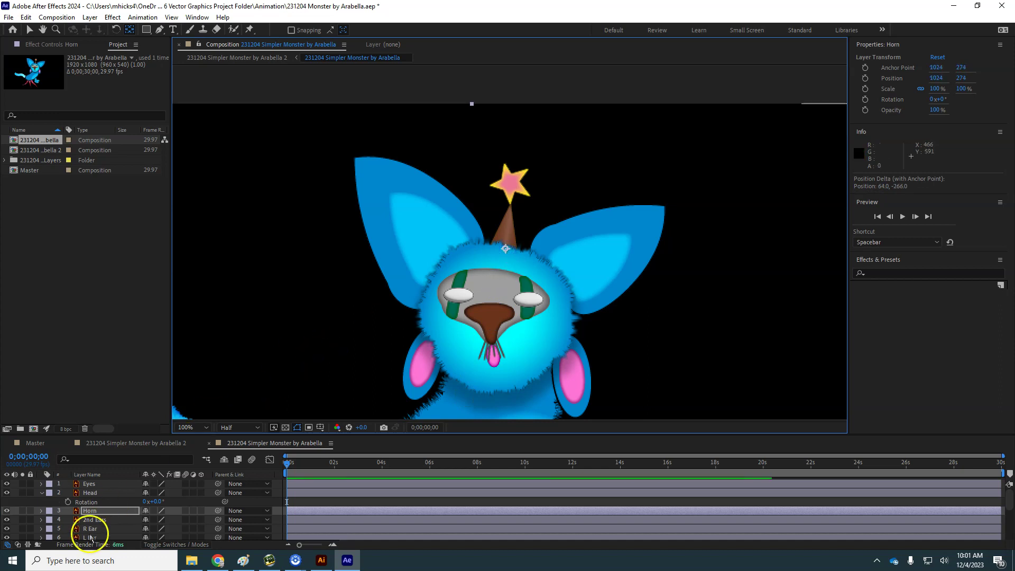
pyautogui.click(100, 521)
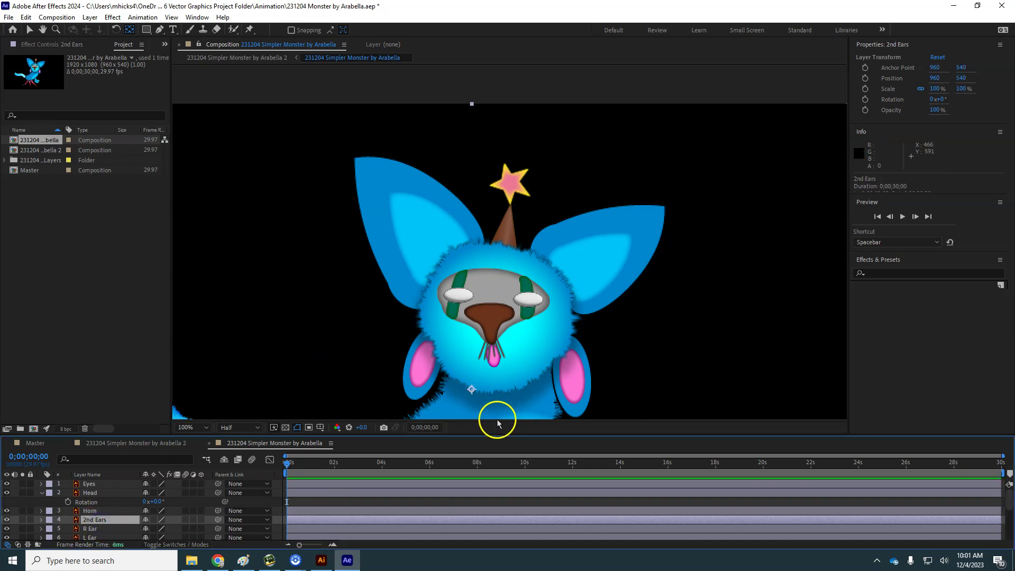
pyautogui.moveTo(472, 390); pyautogui.dragTo(497, 329)
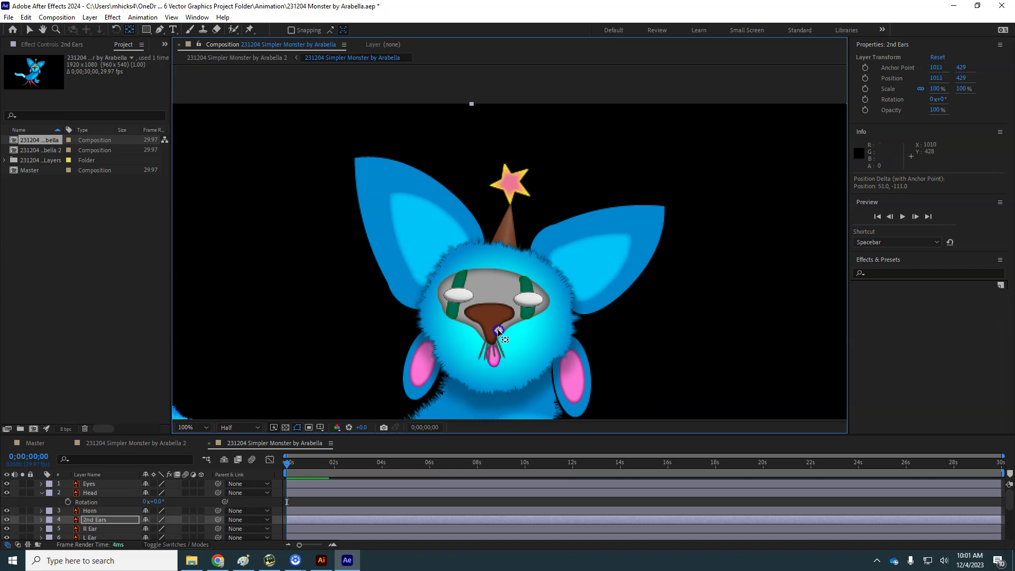
# Step: Move the R Ear layer's anchor off centre and test its rotation, then undo
pyautogui.click(91, 529)
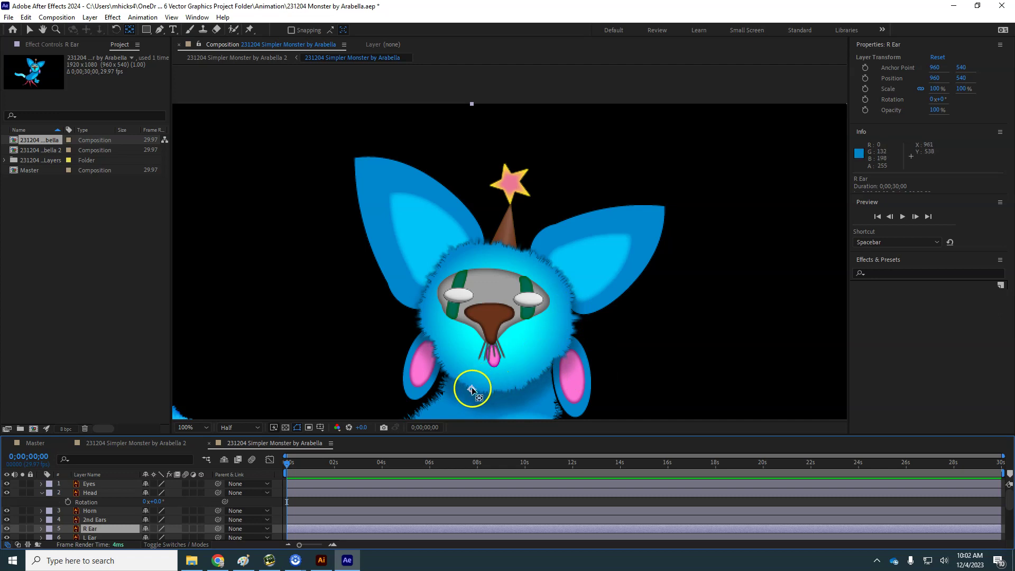
pyautogui.moveTo(472, 390); pyautogui.dragTo(526, 340)
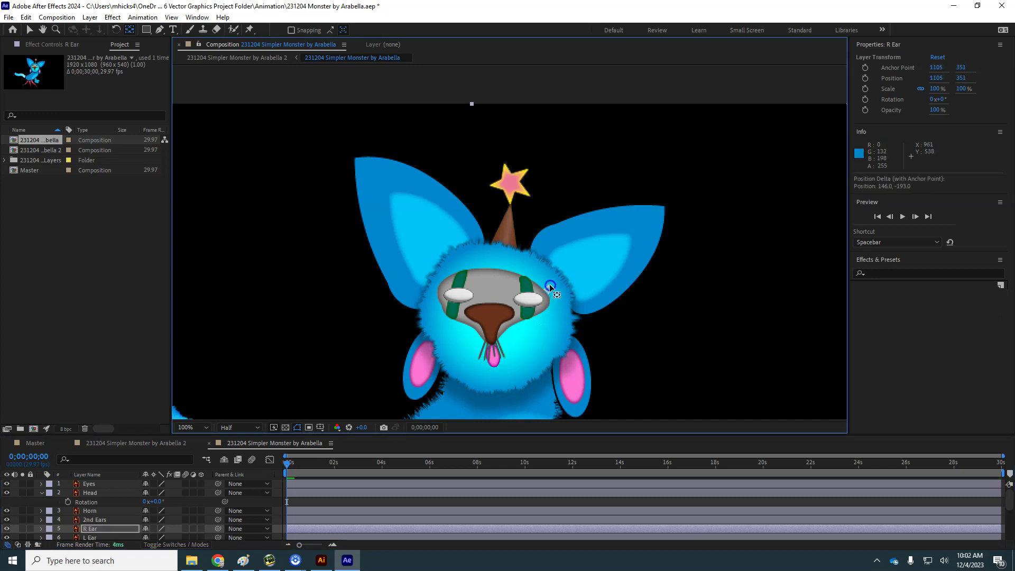
pyautogui.moveTo(550, 286); pyautogui.dragTo(452, 280)
pyautogui.press('r')
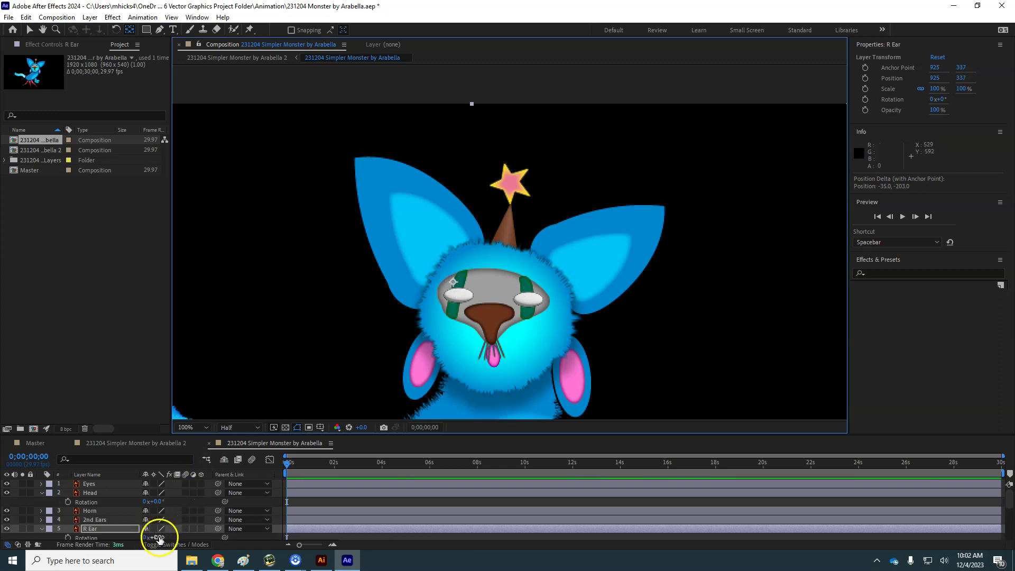
pyautogui.moveTo(160, 537); pyautogui.dragTo(182, 537)
pyautogui.hotkey('ctrl', 'z')
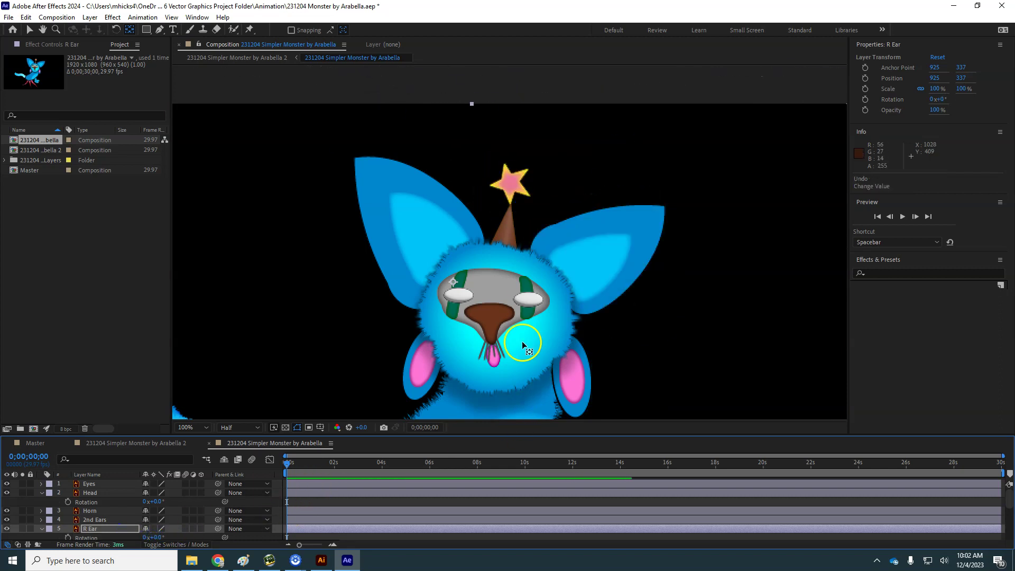
pyautogui.moveTo(453, 284); pyautogui.dragTo(502, 284)
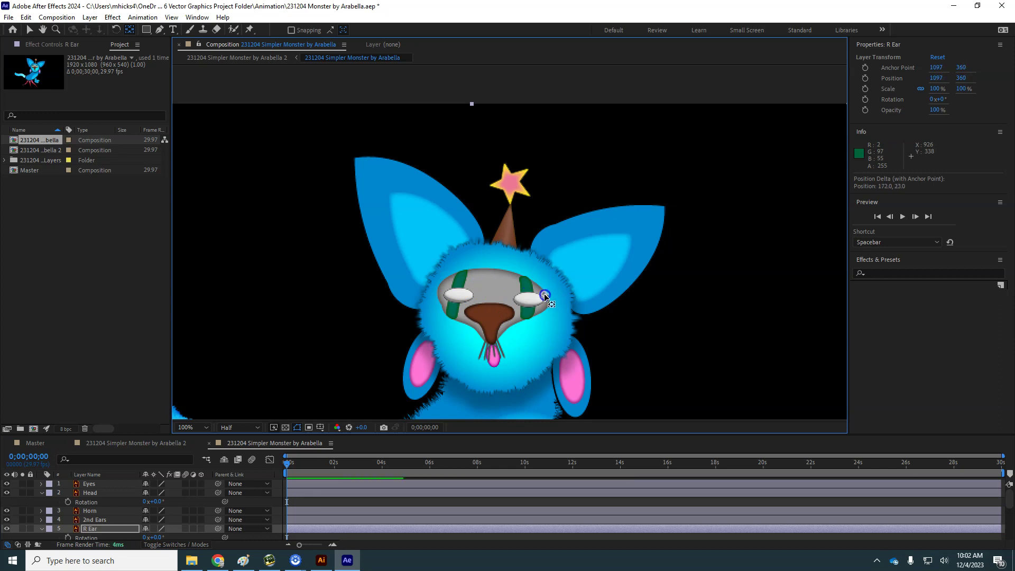
pyautogui.moveTo(544, 294); pyautogui.dragTo(544, 294)
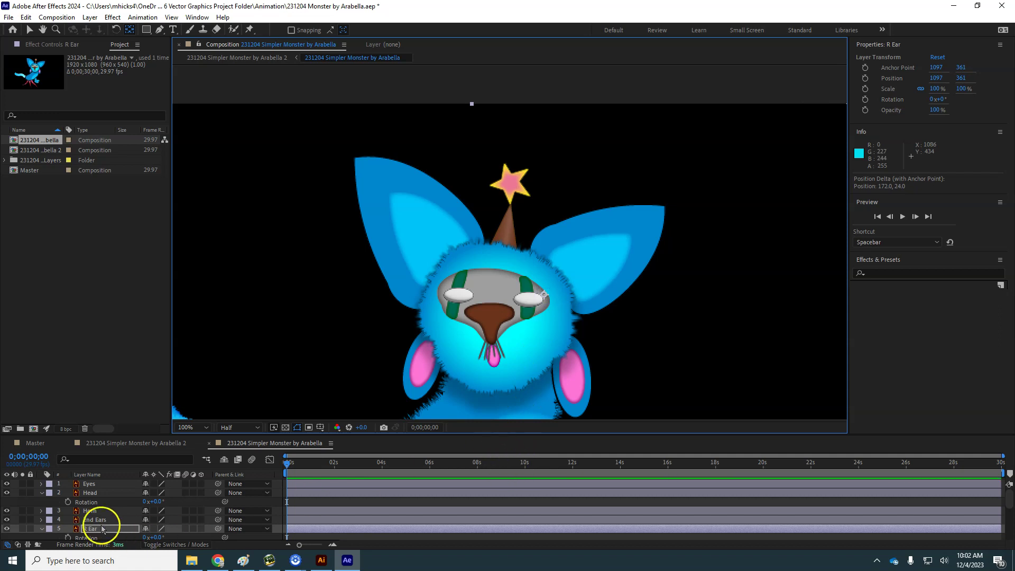
# Step: With Head hidden, pivot the R Ear at its base (1105, 360) and rotate it to 78°
pyautogui.click(6, 493)
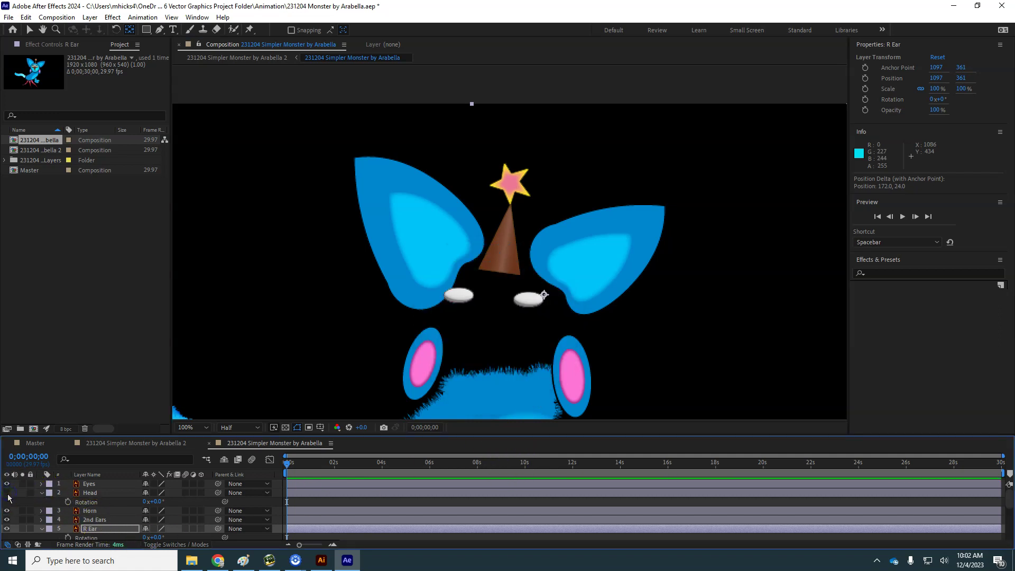
pyautogui.moveTo(544, 294); pyautogui.dragTo(549, 294)
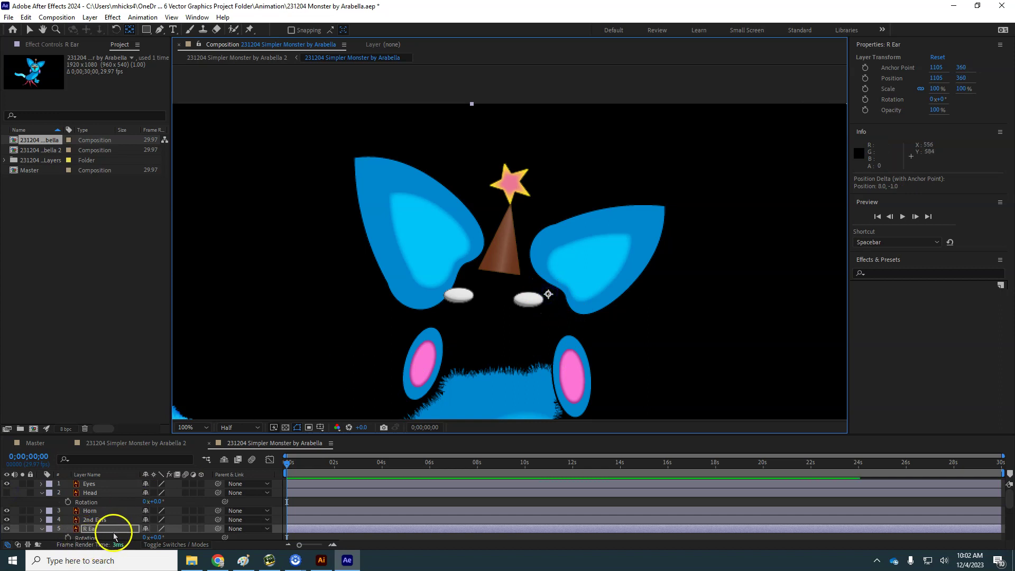
pyautogui.click(162, 537)
pyautogui.moveTo(163, 538); pyautogui.dragTo(142, 547)
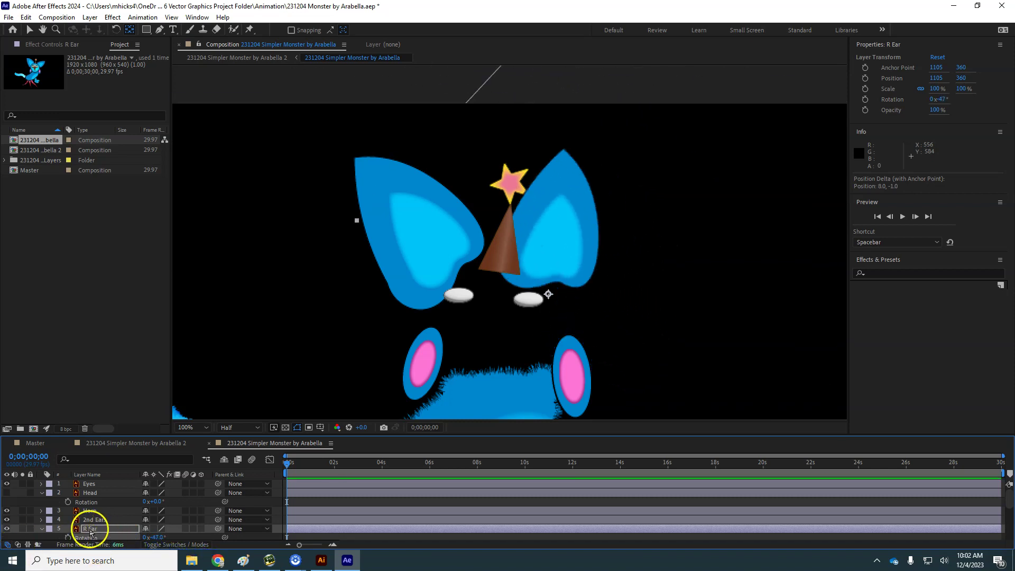
pyautogui.click(7, 494)
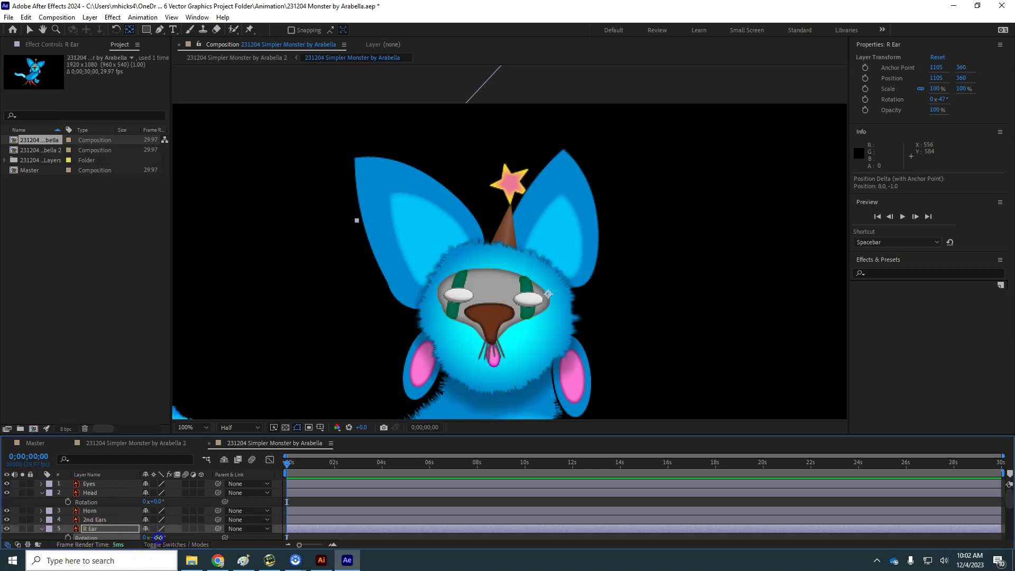
pyautogui.moveTo(158, 538); pyautogui.dragTo(257, 569)
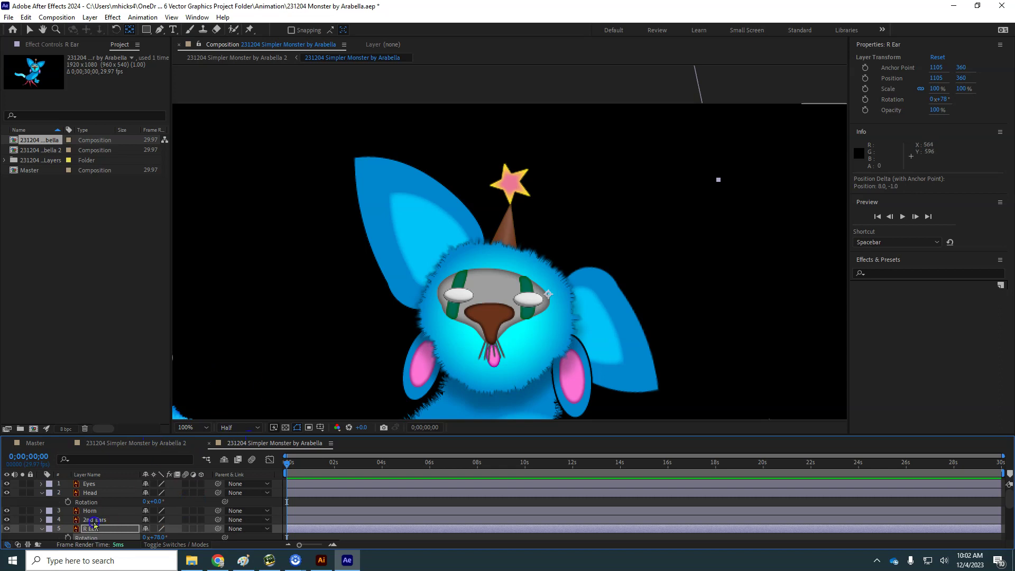
pyautogui.scroll(-1, 103, 518)
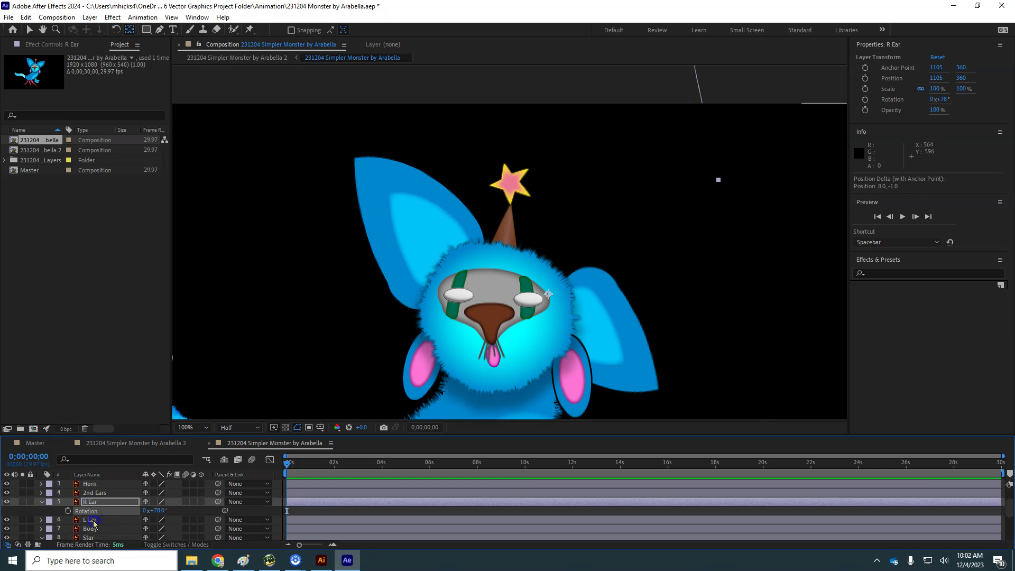
# Step: Move the L Ear anchor up near the face to 956, 358 and rotate it about 29°
pyautogui.click(93, 521)
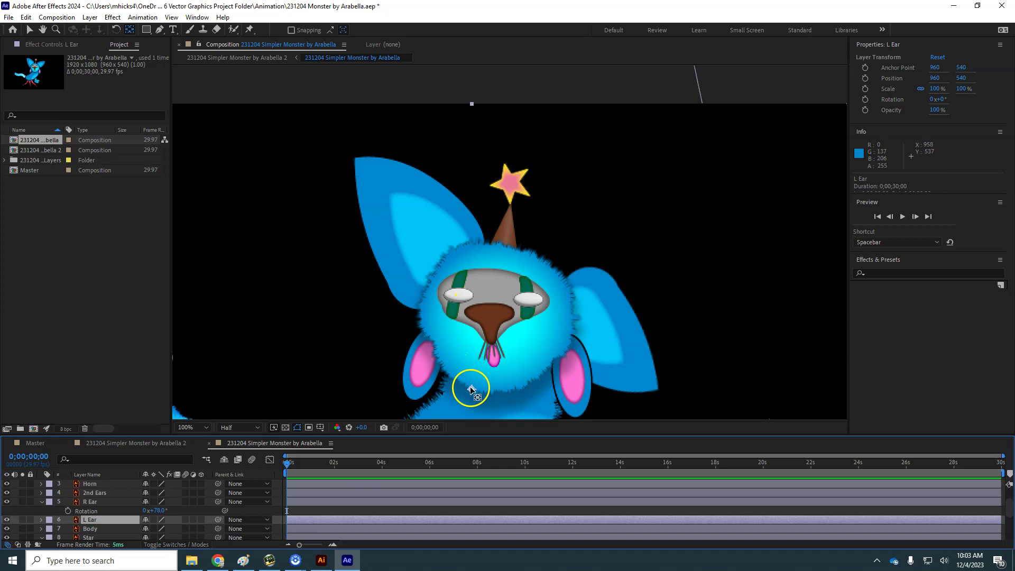
pyautogui.moveTo(471, 389); pyautogui.dragTo(468, 293)
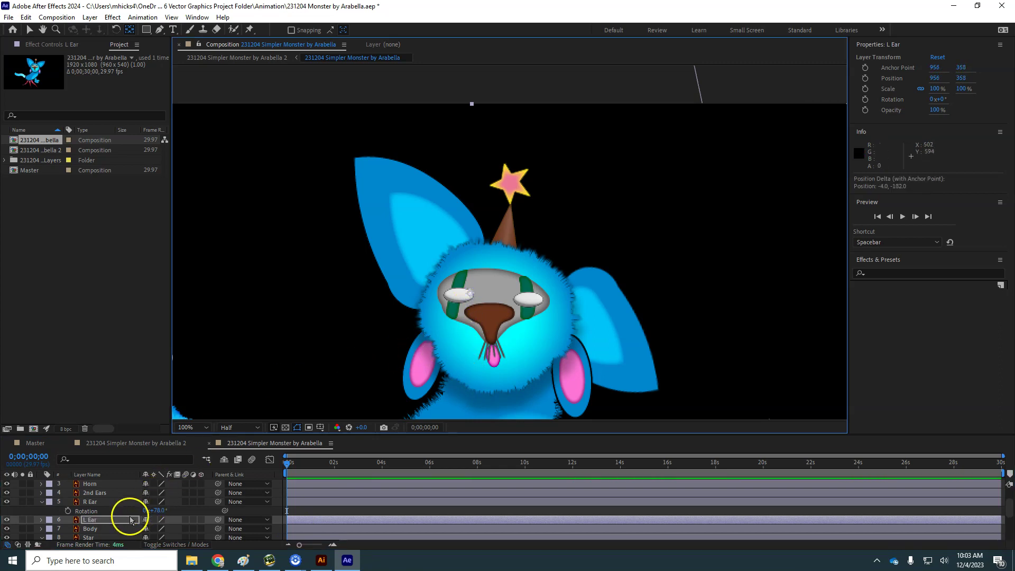
pyautogui.press('r')
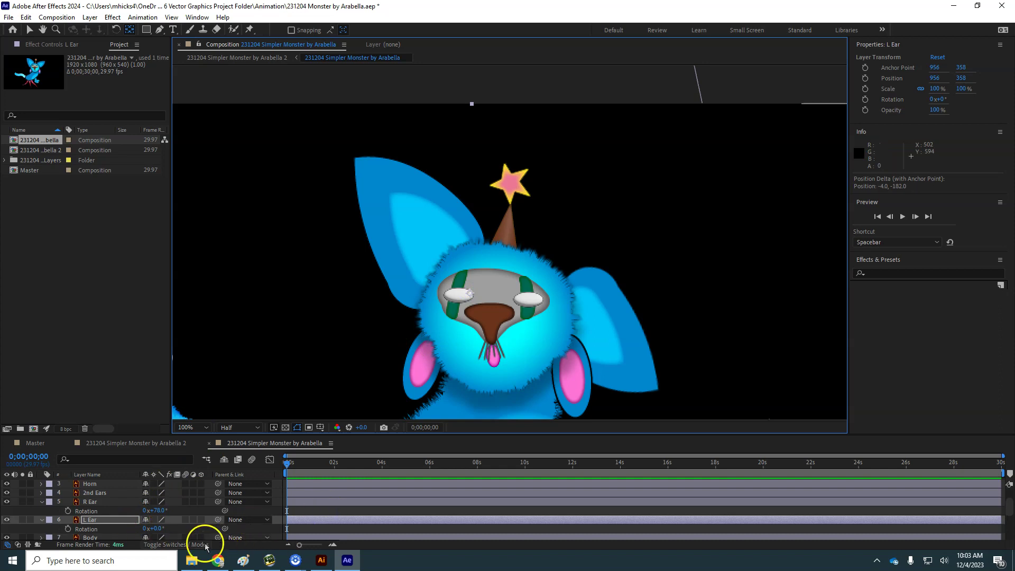
pyautogui.moveTo(153, 528); pyautogui.dragTo(119, 539)
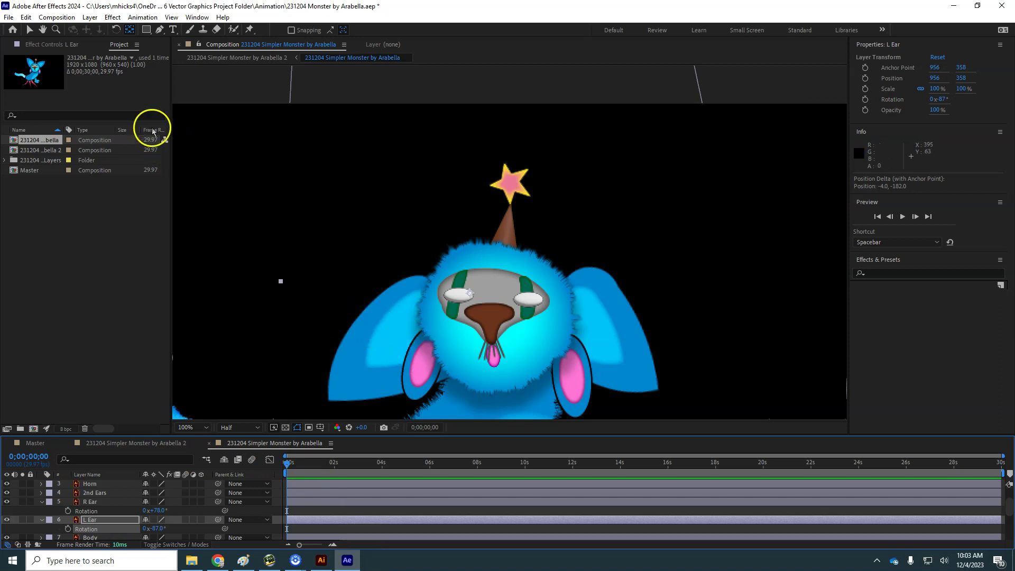
# Step: Shift the left ear slightly up and right and set its rotation to -77°
pyautogui.click(29, 29)
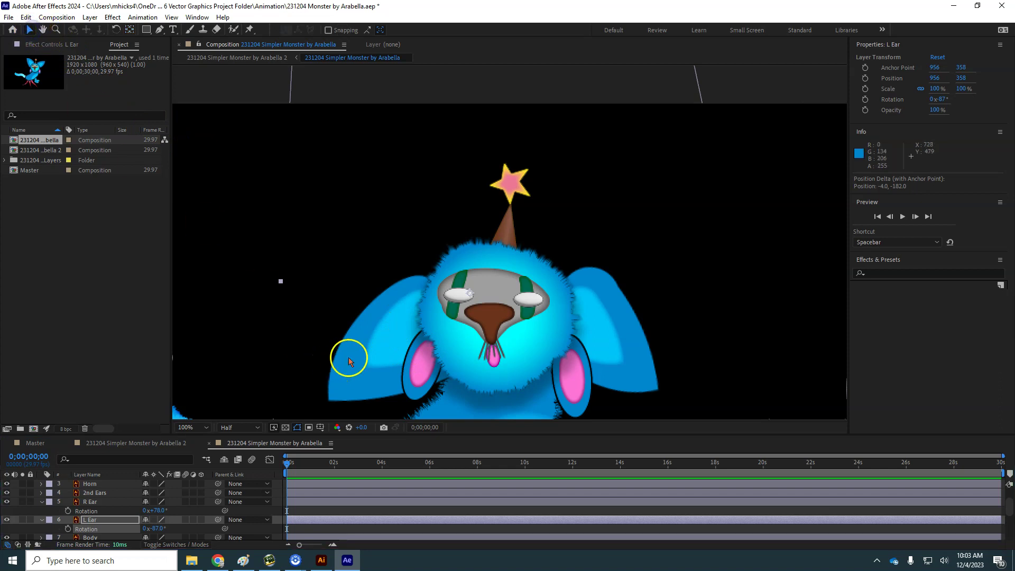
pyautogui.moveTo(350, 361); pyautogui.dragTo(369, 358)
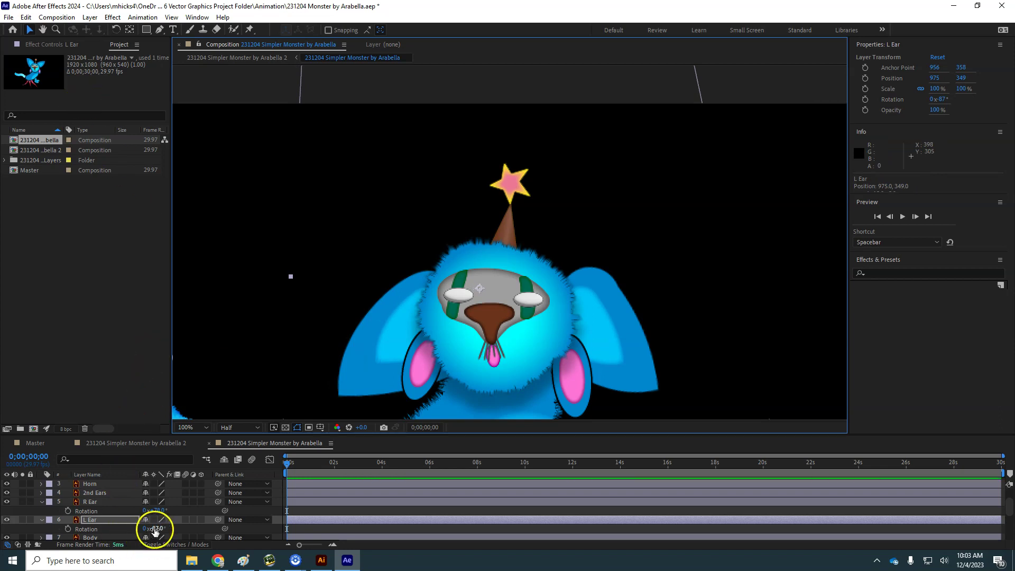
pyautogui.moveTo(155, 531)
pyautogui.mouseDown()
pyautogui.moveTo(199, 533)
pyautogui.moveTo(164, 537)
pyautogui.mouseUp()
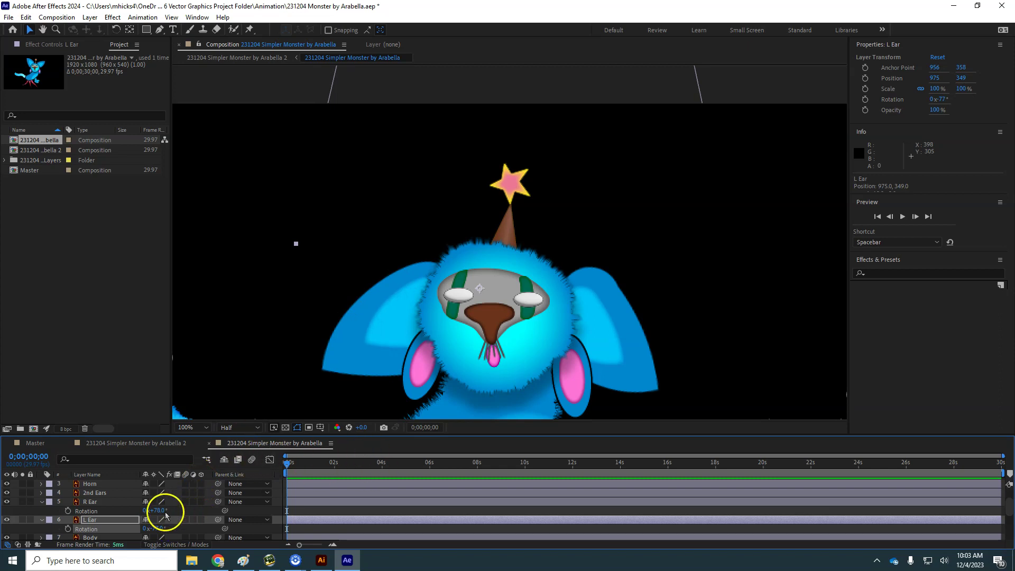
pyautogui.scroll(-2, 226, 517)
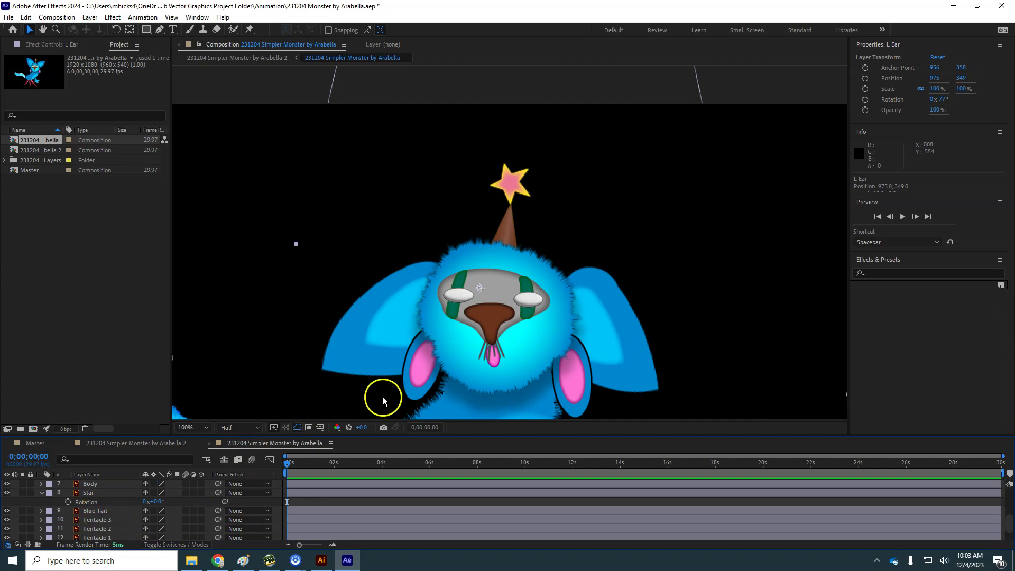
pyautogui.scroll(-4, 756, 281)
pyautogui.scroll(4, 747, 288)
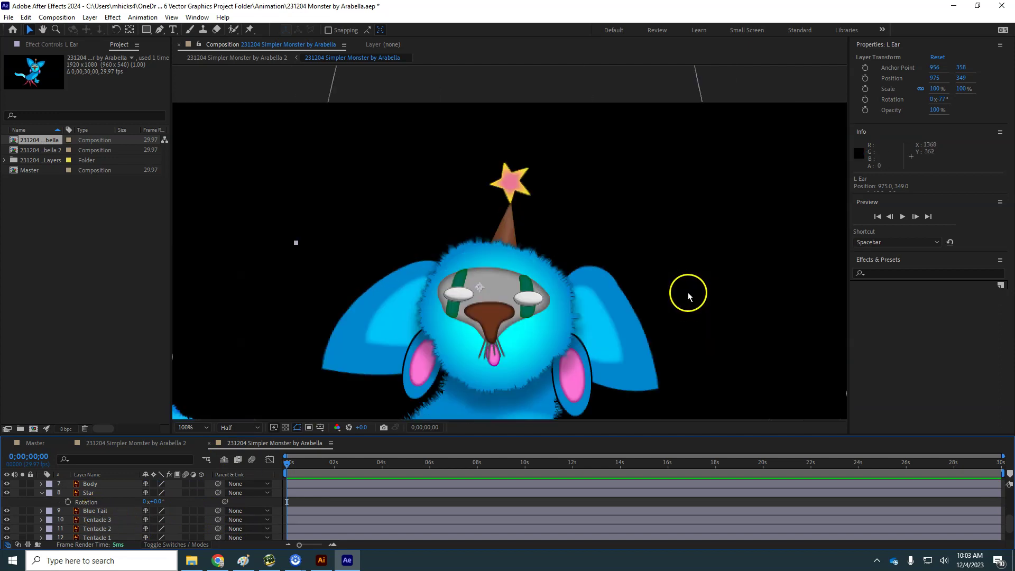
# Step: Pivot the Blue Tail layer at its base and rotate it +23°
pyautogui.press('h')
pyautogui.moveTo(519, 327); pyautogui.dragTo(580, 270)
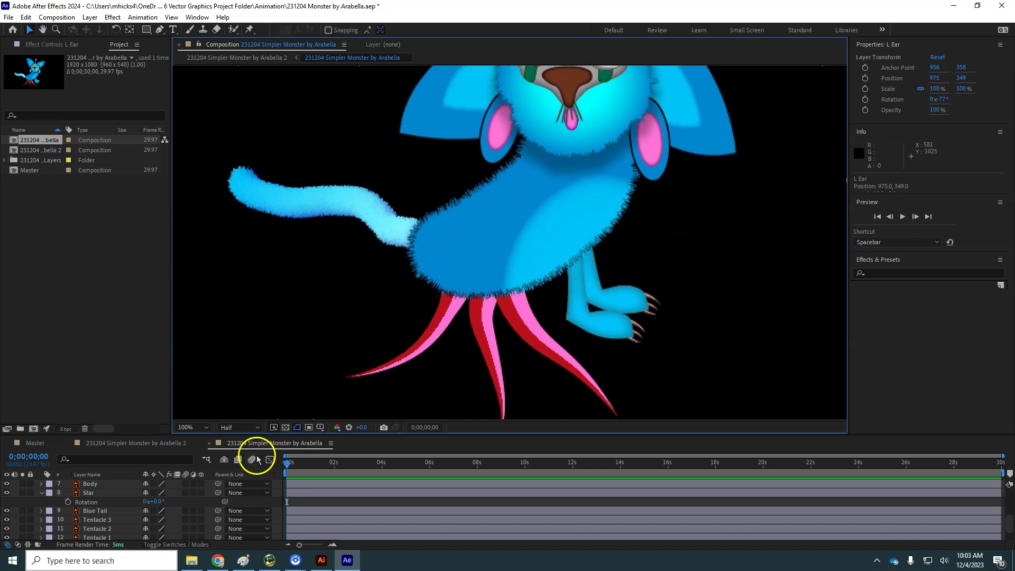
pyautogui.click(228, 430)
pyautogui.click(98, 512)
pyautogui.press('y')
pyautogui.moveTo(548, 150); pyautogui.dragTo(427, 239)
pyautogui.press('r')
pyautogui.moveTo(181, 516); pyautogui.dragTo(170, 537)
# Step: Set base pivots and slight rotations on Tentacles 3, 2 and 1
pyautogui.click(91, 529)
pyautogui.press('r')
pyautogui.scroll(-2, 104, 511)
pyautogui.click(104, 510)
pyautogui.moveTo(549, 152); pyautogui.dragTo(486, 290)
pyautogui.press('r')
pyautogui.press('KP_Add')
pyautogui.press('KP_Add')
pyautogui.press('KP_Add')
pyautogui.press('KP_Add')
pyautogui.moveTo(159, 517); pyautogui.dragTo(165, 526)
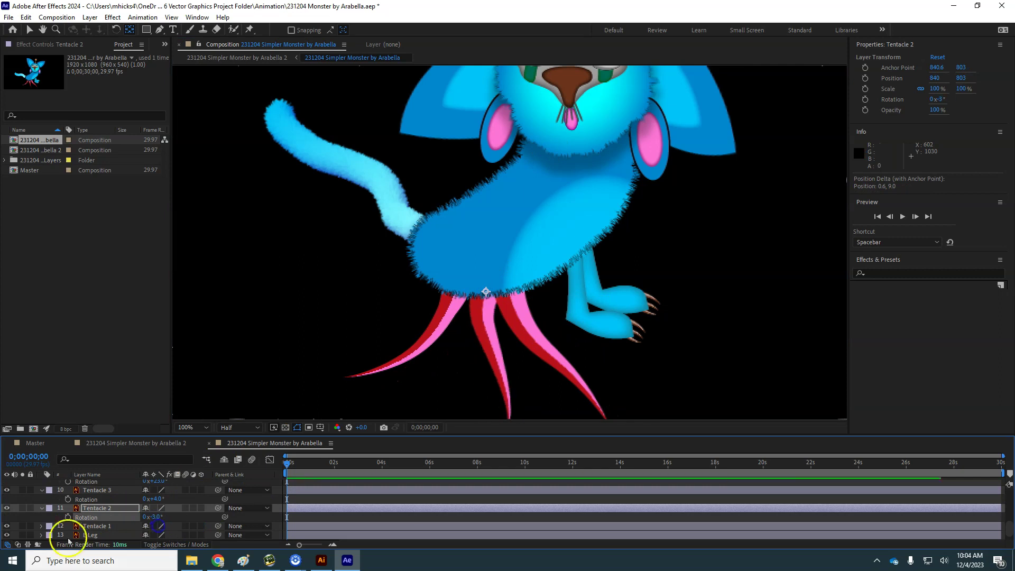
pyautogui.click(94, 525)
pyautogui.press('r')
pyautogui.moveTo(159, 535)
pyautogui.mouseDown()
pyautogui.moveTo(165, 542)
pyautogui.moveTo(167, 535)
pyautogui.moveTo(139, 535)
pyautogui.mouseUp()
# Step: Check the leg rotations, L Leg at 13°, and move the Body anchor down to its centre
pyautogui.scroll(-1, 85, 518)
pyautogui.click(89, 526)
pyautogui.scroll(-1, 159, 524)
pyautogui.rightClick(586, 238)
pyautogui.click(98, 536)
pyautogui.press('r')
pyautogui.scroll(8, 113, 512)
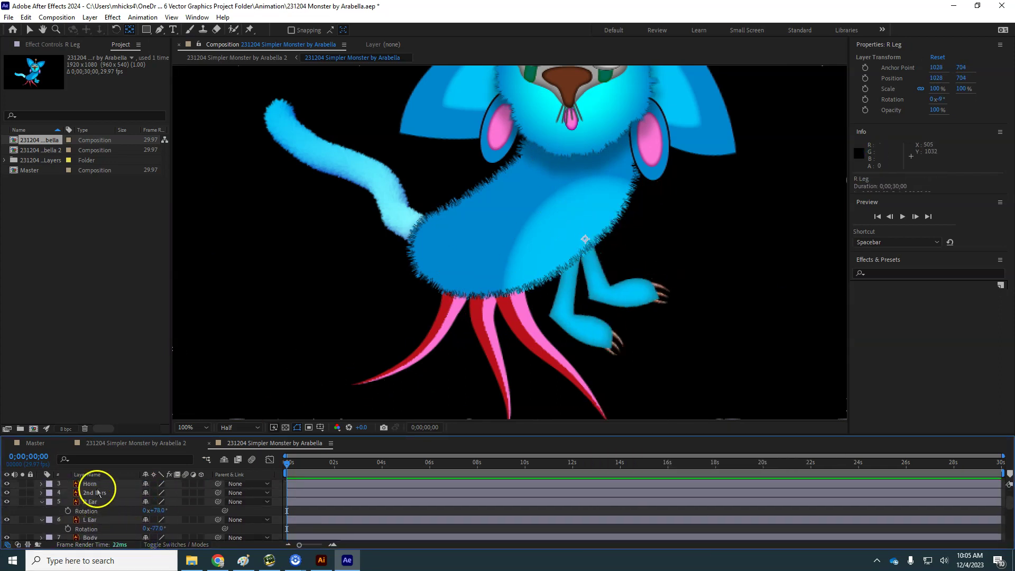
pyautogui.click(90, 537)
pyautogui.moveTo(548, 152); pyautogui.dragTo(543, 202)
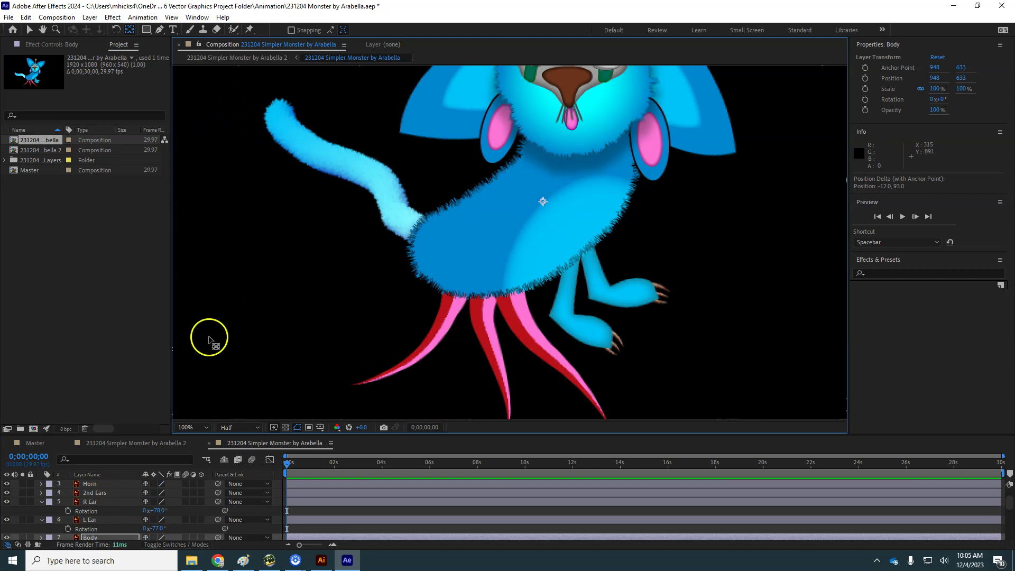
# Step: Fit the whole composition in the viewer and select the right ear to check it
pyautogui.click(204, 429)
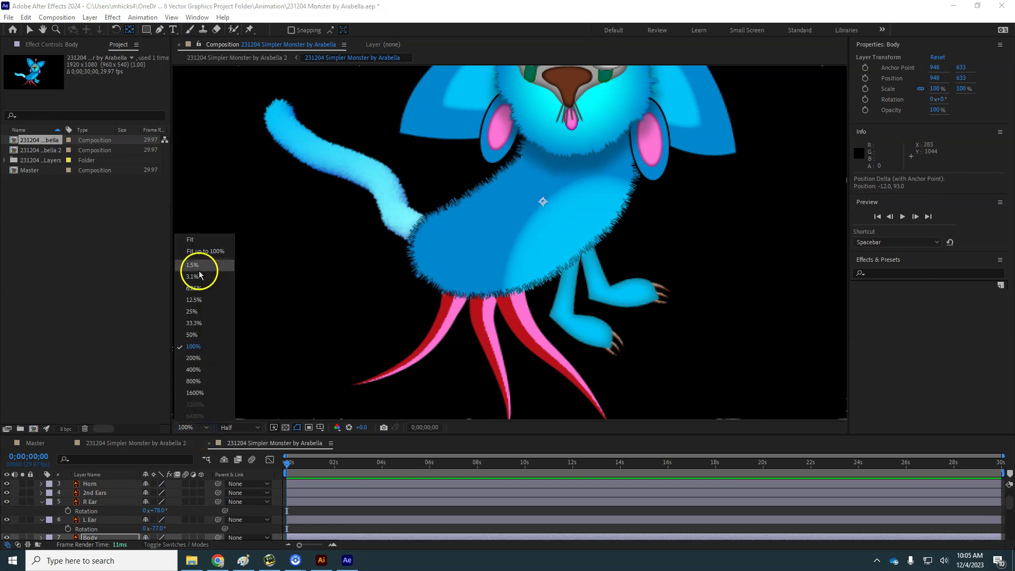
pyautogui.click(198, 241)
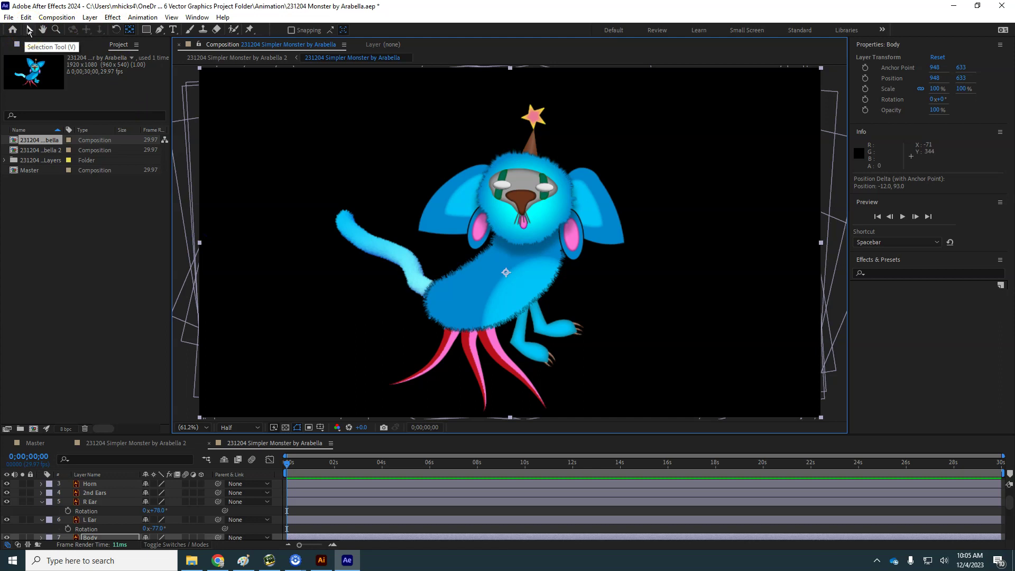
pyautogui.click(29, 31)
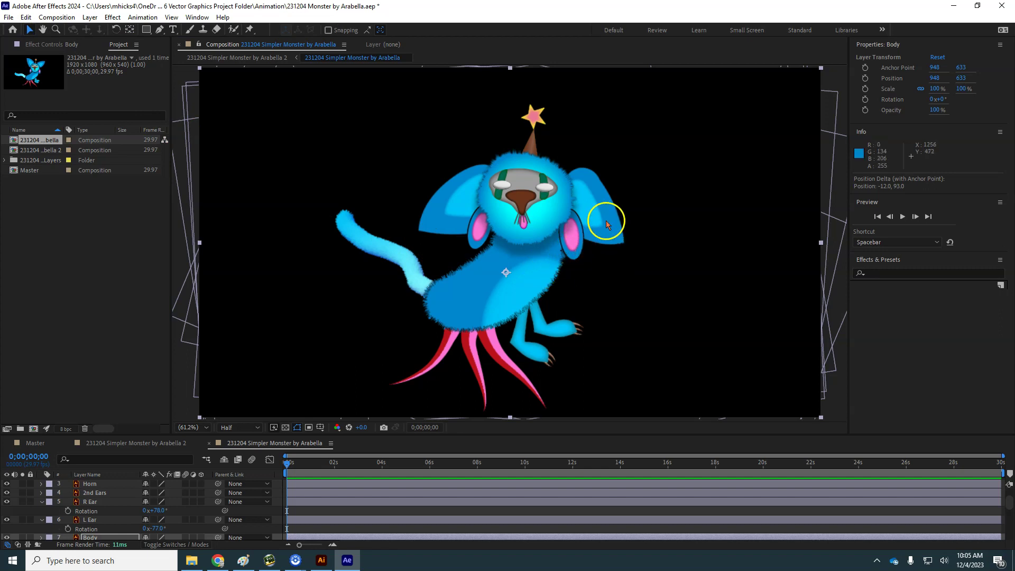
pyautogui.click(539, 115)
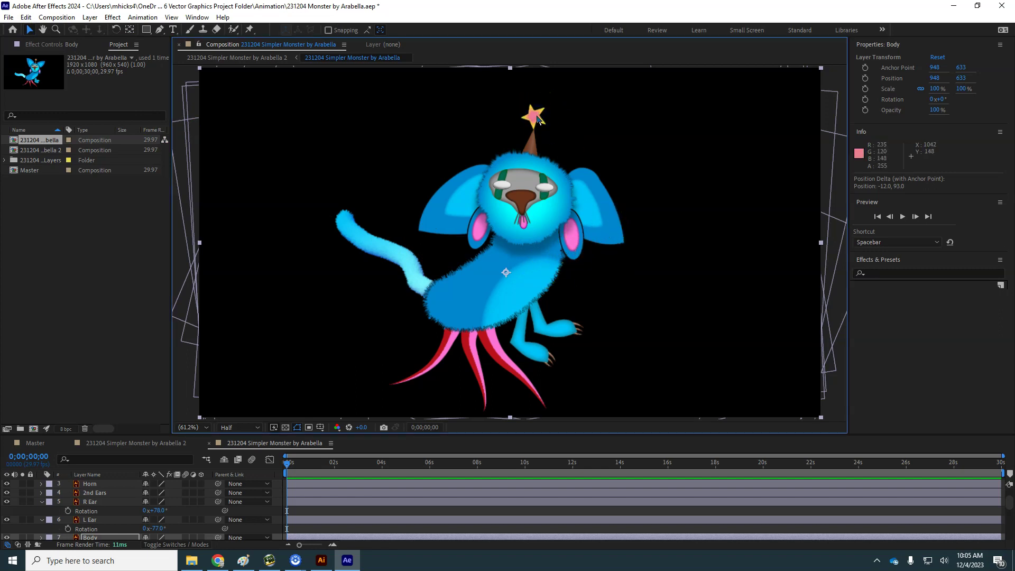
pyautogui.click(594, 192)
pyautogui.click(125, 517)
pyautogui.scroll(2, 83, 529)
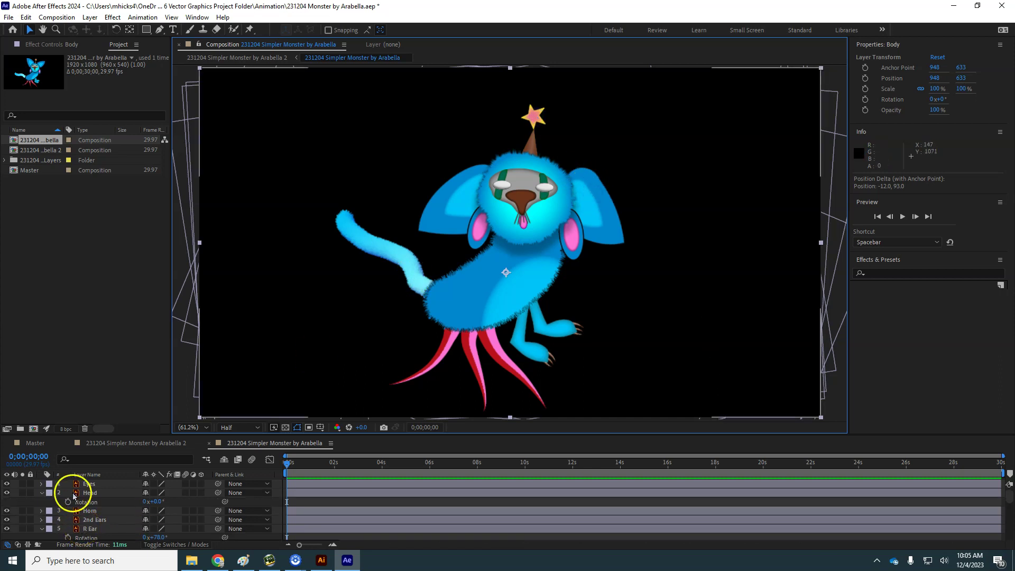
# Step: Check the Eyes, Head, Horn, 2nd Ears and R Ear anchors, then enlarge the timeline to show all 14 layers
pyautogui.click(89, 485)
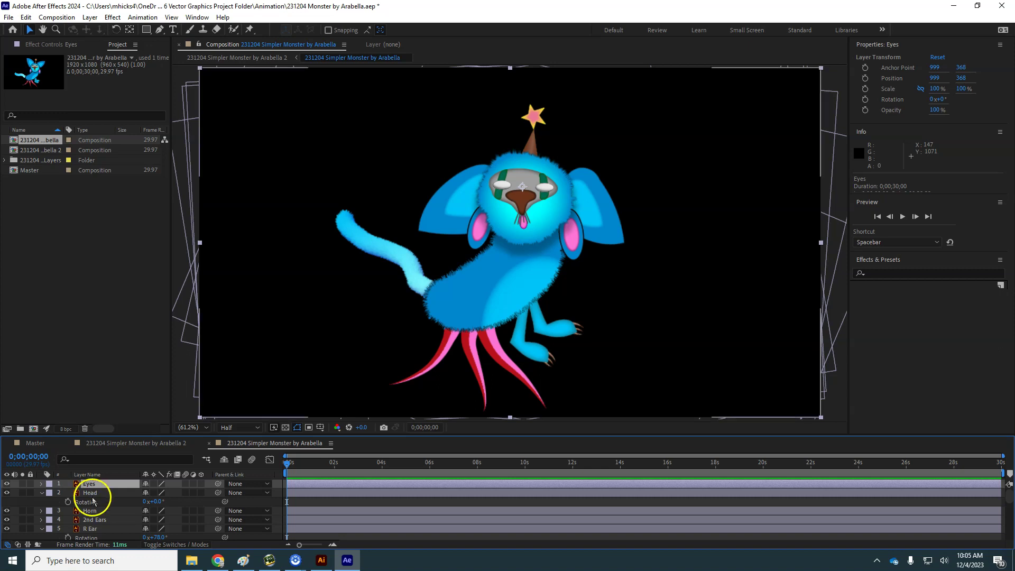
pyautogui.click(90, 493)
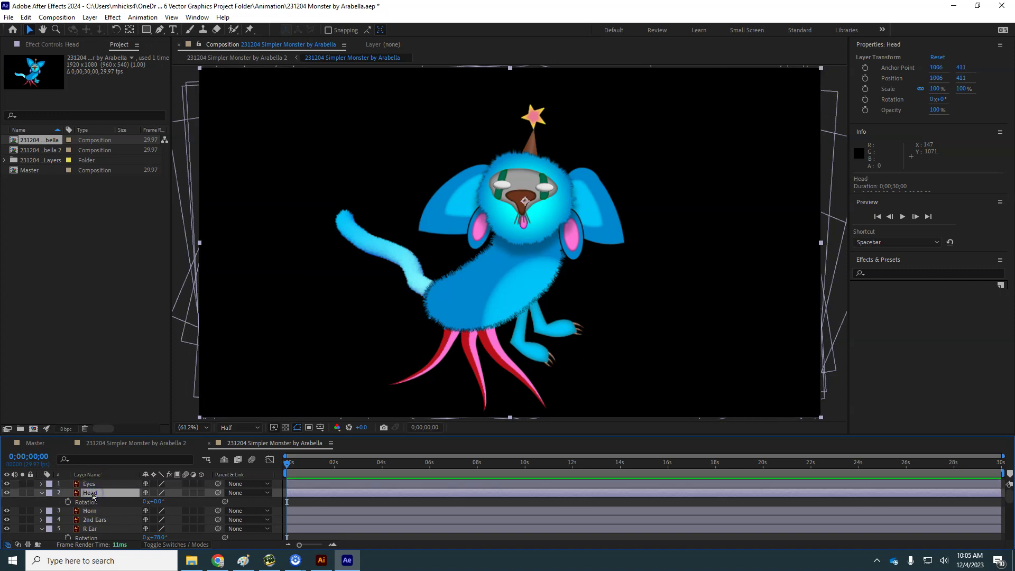
pyautogui.click(91, 510)
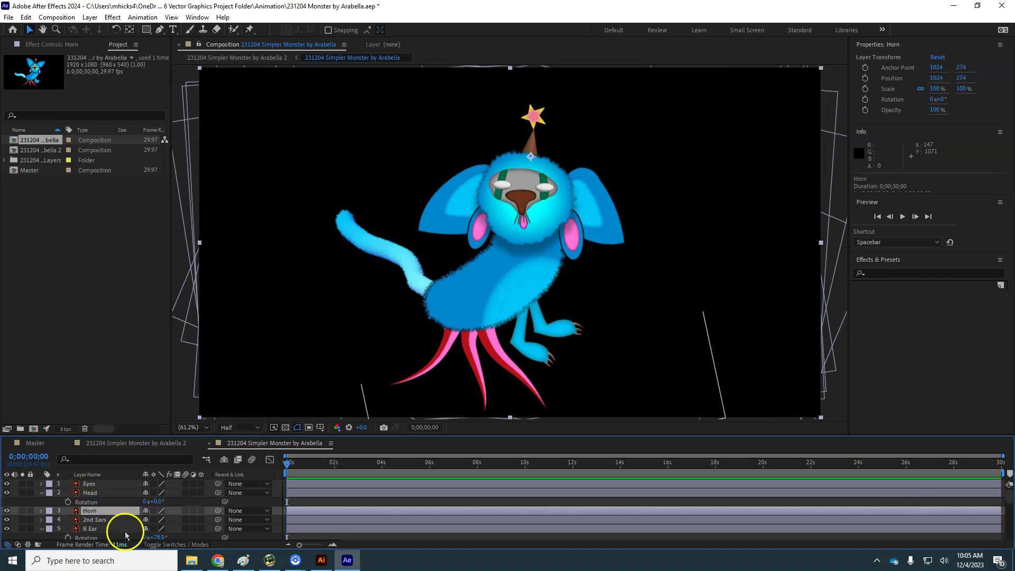
pyautogui.click(100, 520)
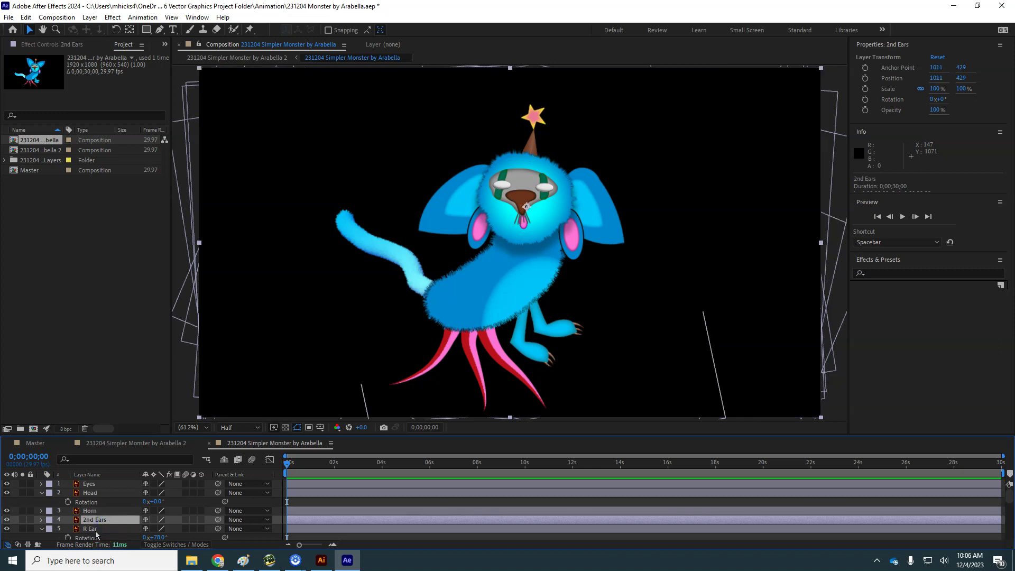
pyautogui.click(98, 521)
pyautogui.click(96, 528)
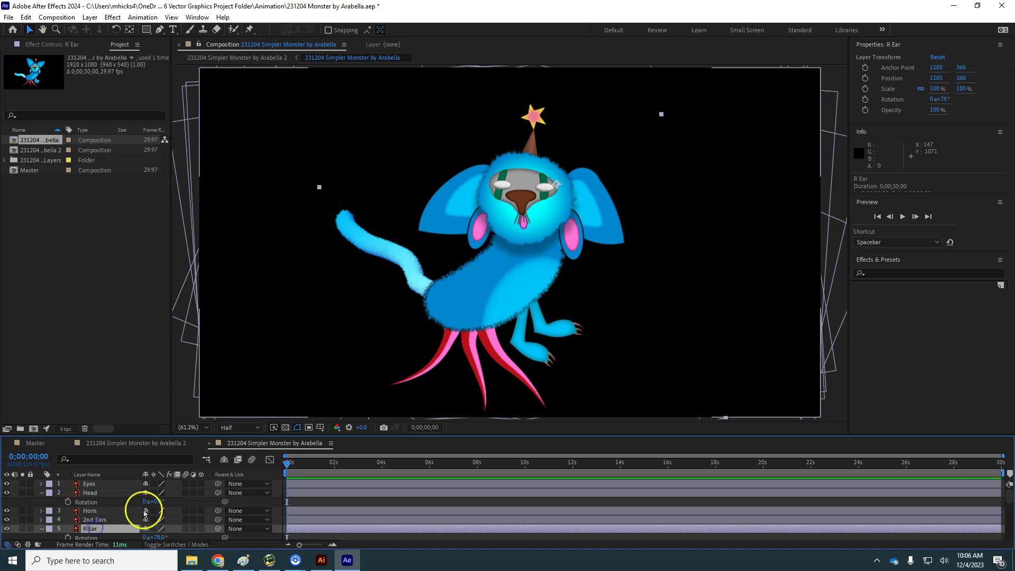
pyautogui.scroll(-3, 93, 508)
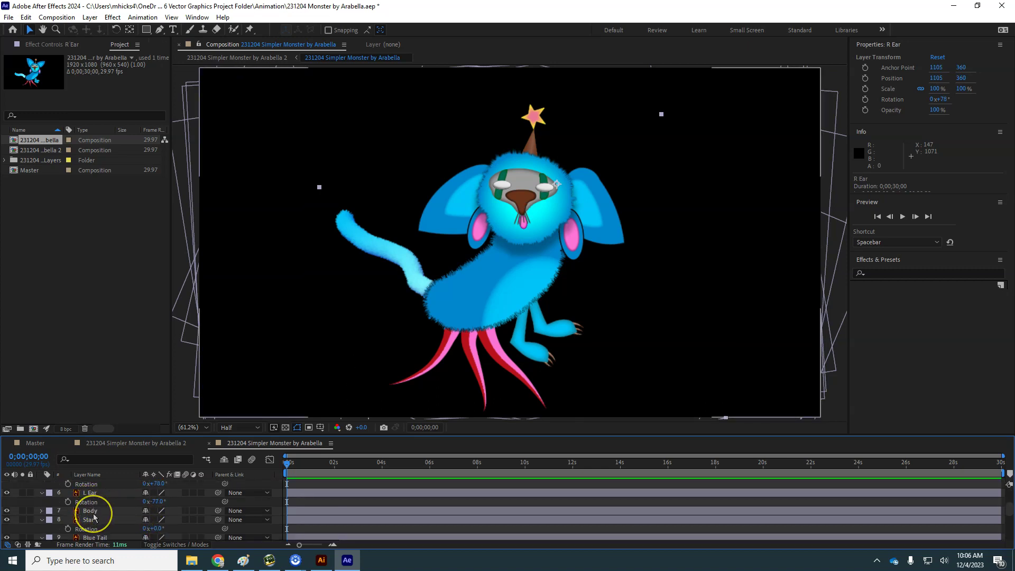
pyautogui.scroll(-5, 93, 510)
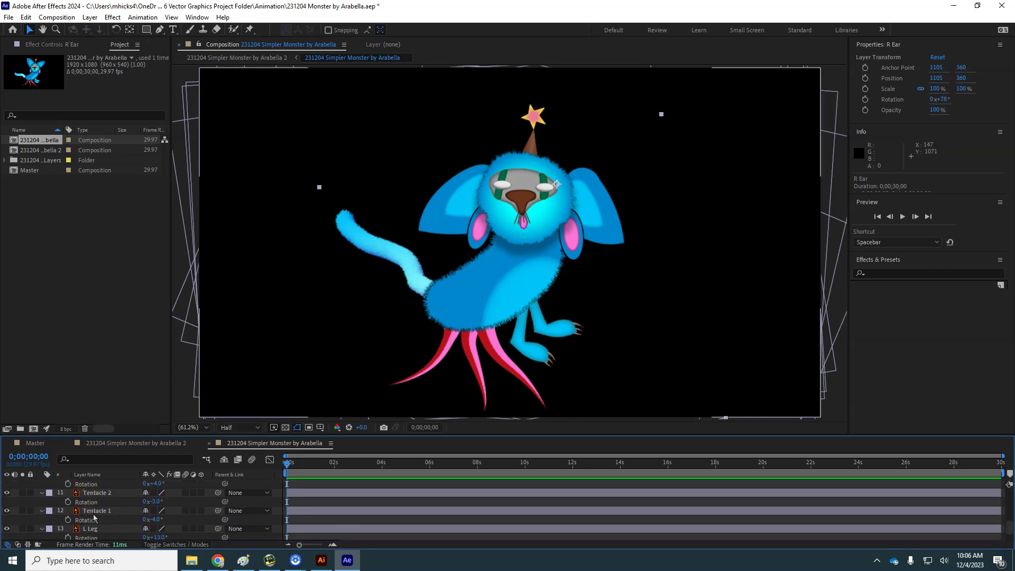
pyautogui.scroll(-1, 127, 476)
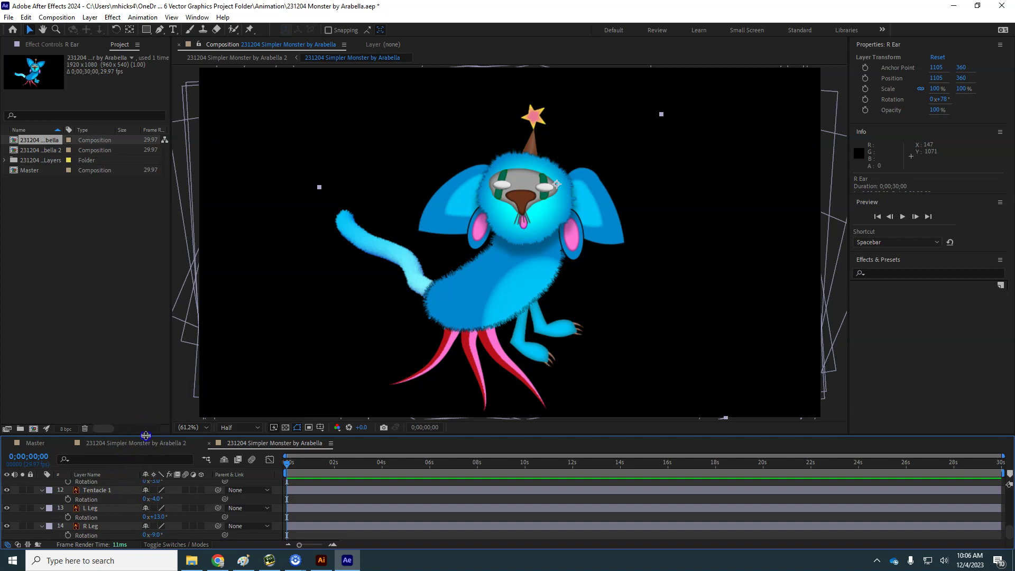
pyautogui.moveTo(146, 435); pyautogui.dragTo(150, 276)
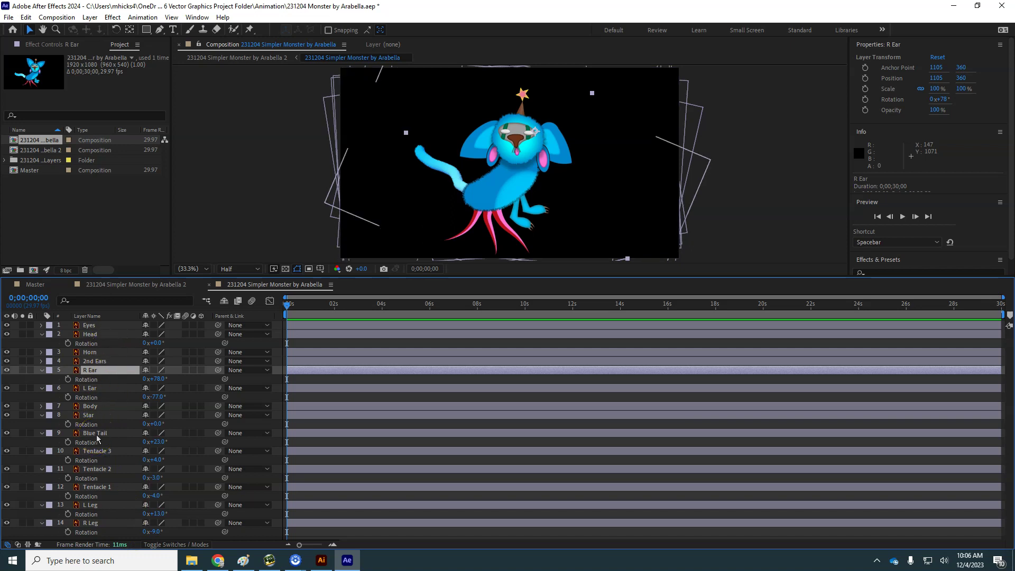
# Step: Check all 14 layers' modified transform properties, then collapse each layer to one row and deselect
pyautogui.hotkey('ctrl', 'a')
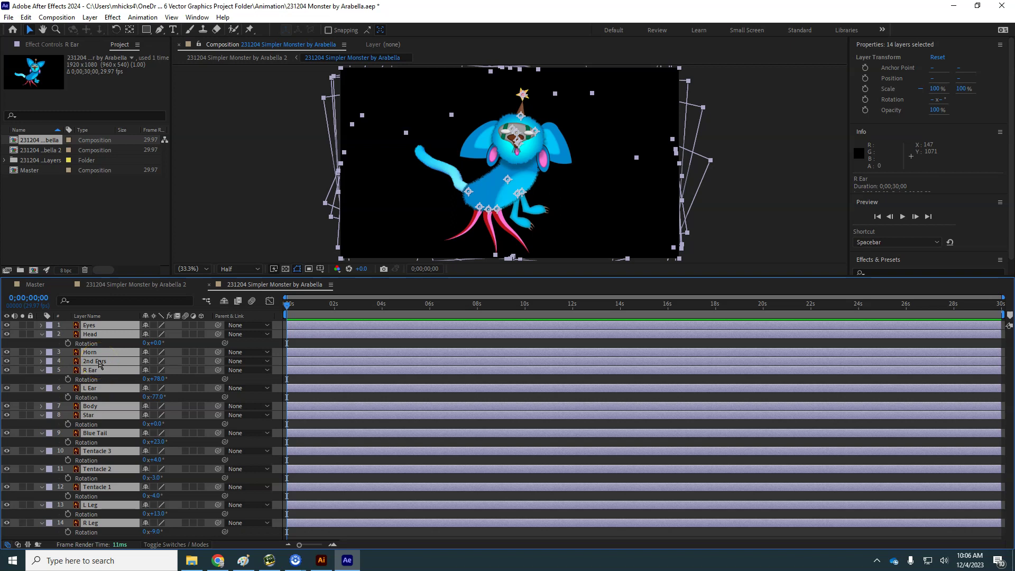
pyautogui.press('u')
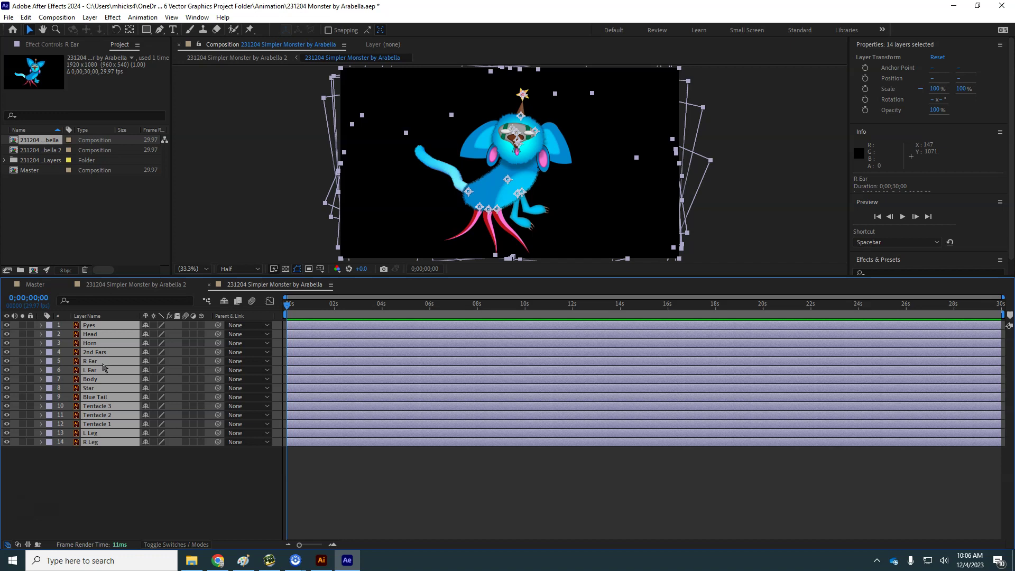
pyautogui.press('u')
pyautogui.press('u')
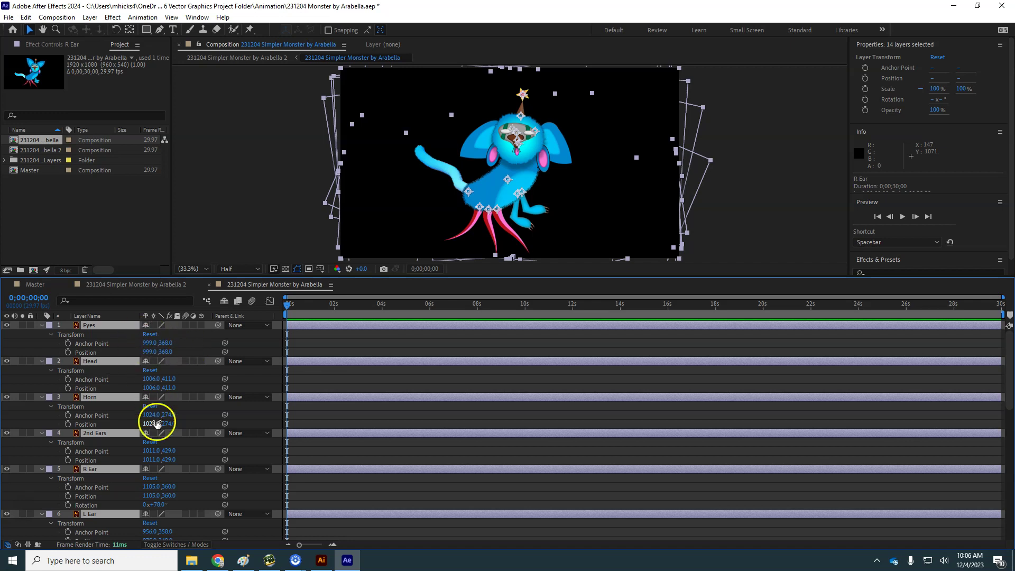
pyautogui.press('u')
pyautogui.press('u')
pyautogui.press('u')
pyautogui.click(136, 453)
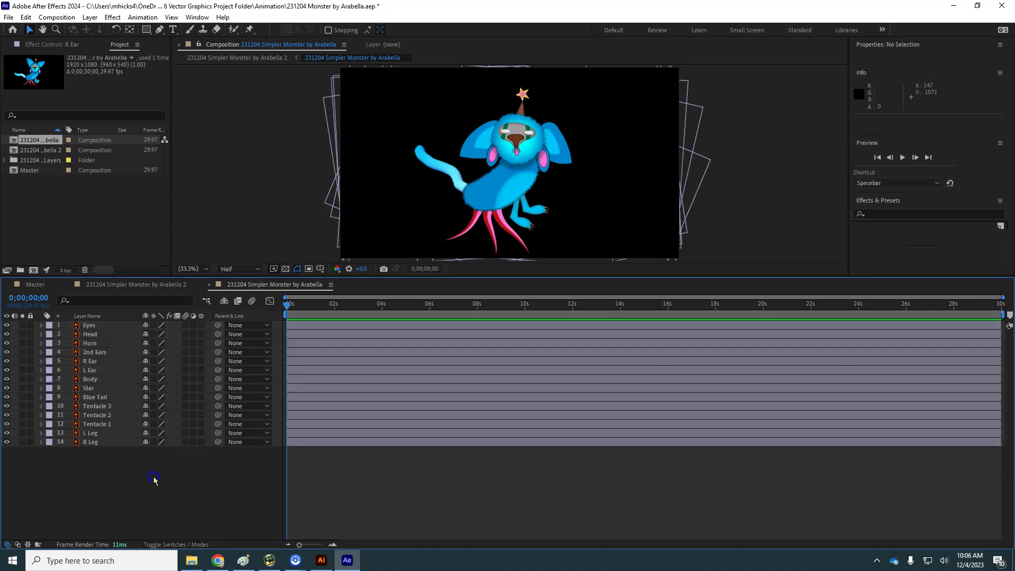
pyautogui.moveTo(265, 279); pyautogui.dragTo(260, 359)
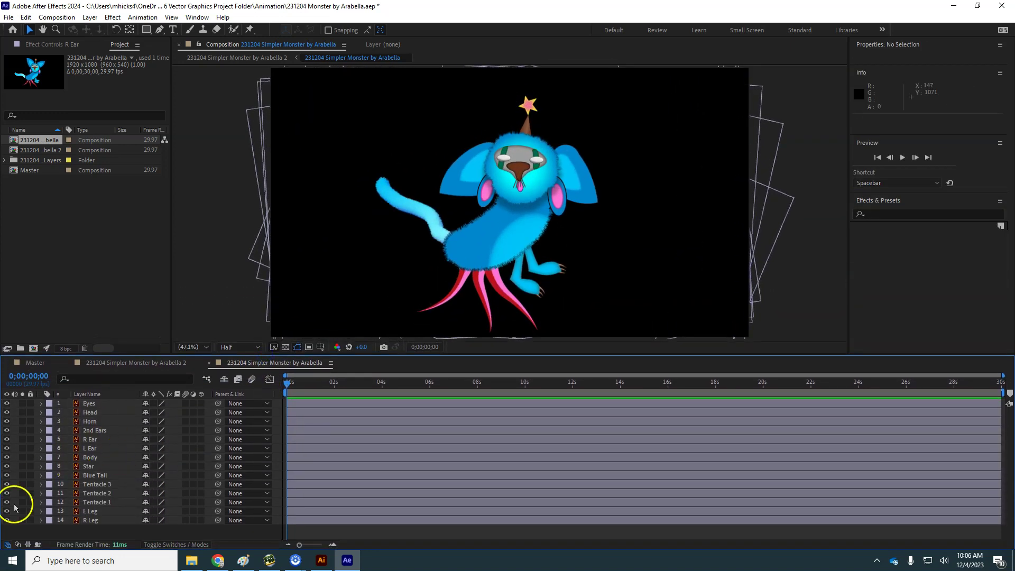